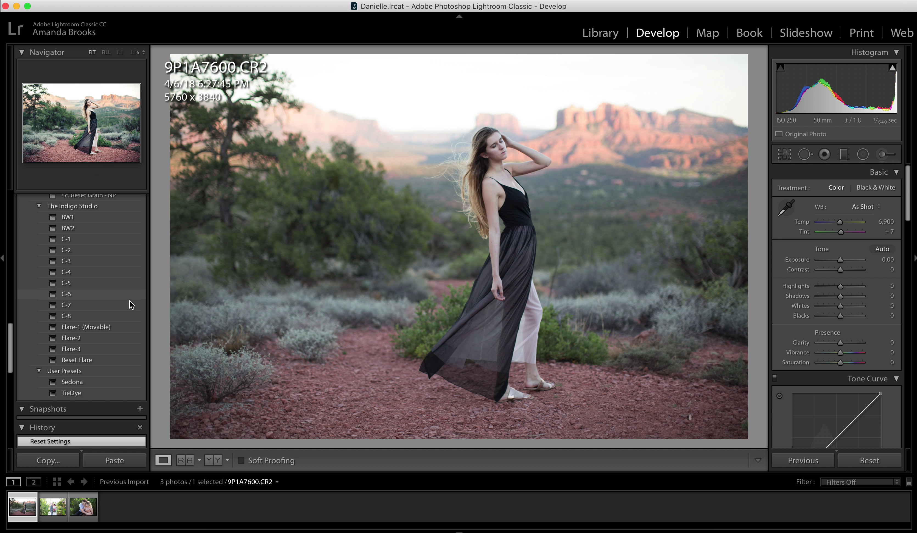
- Apply The Indigo Studio preset C-8 to the desert portrait, then set Exposure to −0.30 and Temp to 7,693
{"action": "left_click", "coordinate": [130, 319]}
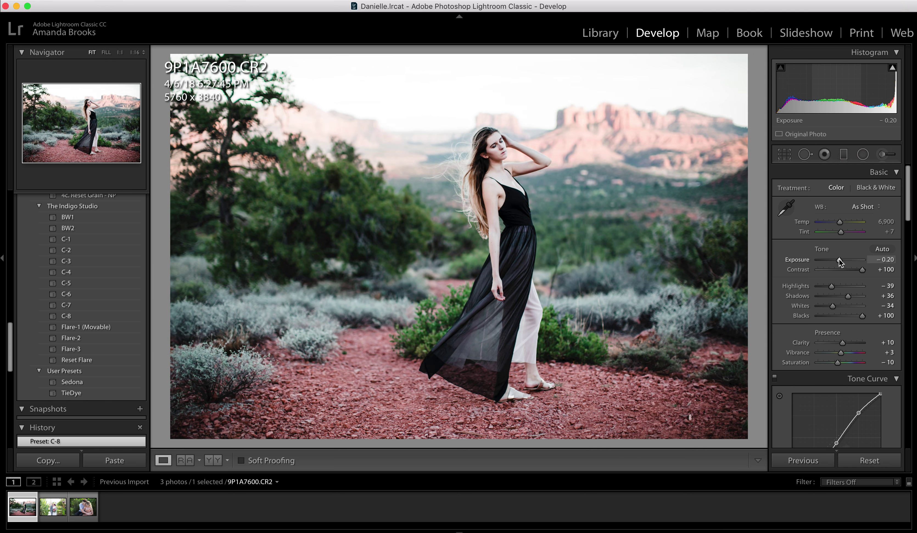
{"action": "left_click_drag", "start_coordinate": [840, 262], "coordinate": [841, 263]}
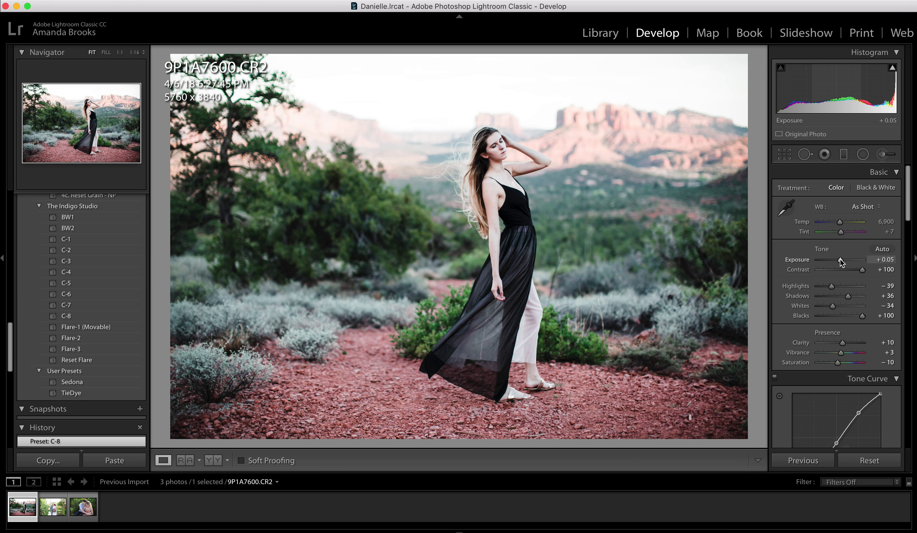
{"action": "left_click_drag", "start_coordinate": [840, 223], "coordinate": [840, 225]}
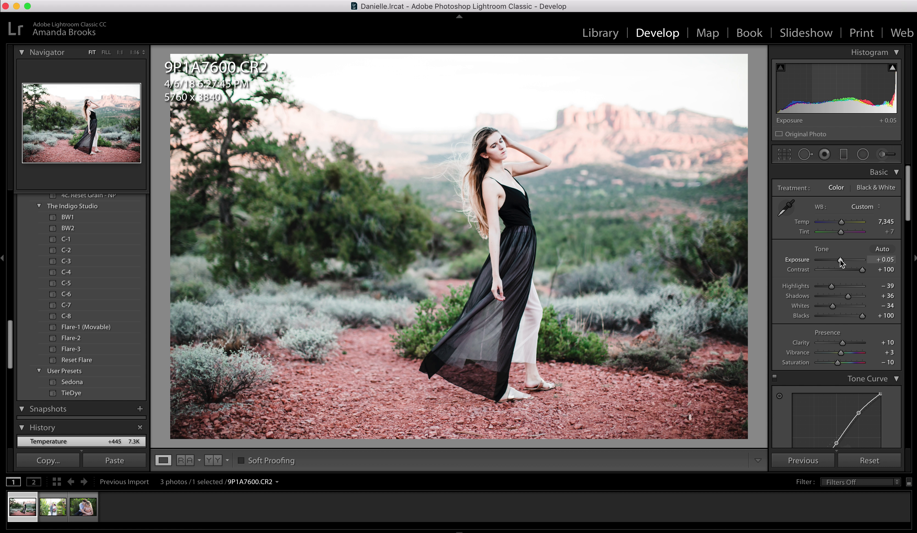
{"action": "left_click_drag", "start_coordinate": [840, 260], "coordinate": [838, 260]}
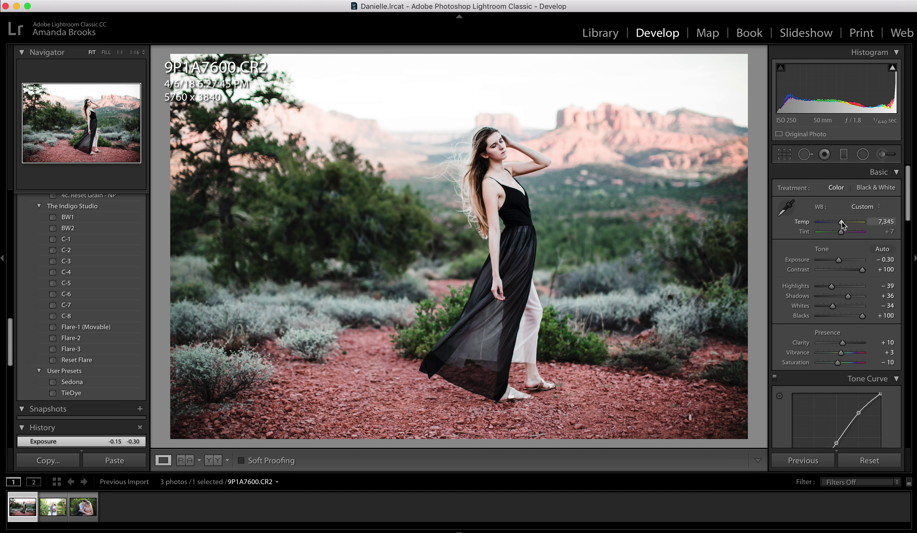
{"action": "left_click_drag", "start_coordinate": [842, 226], "coordinate": [840, 226]}
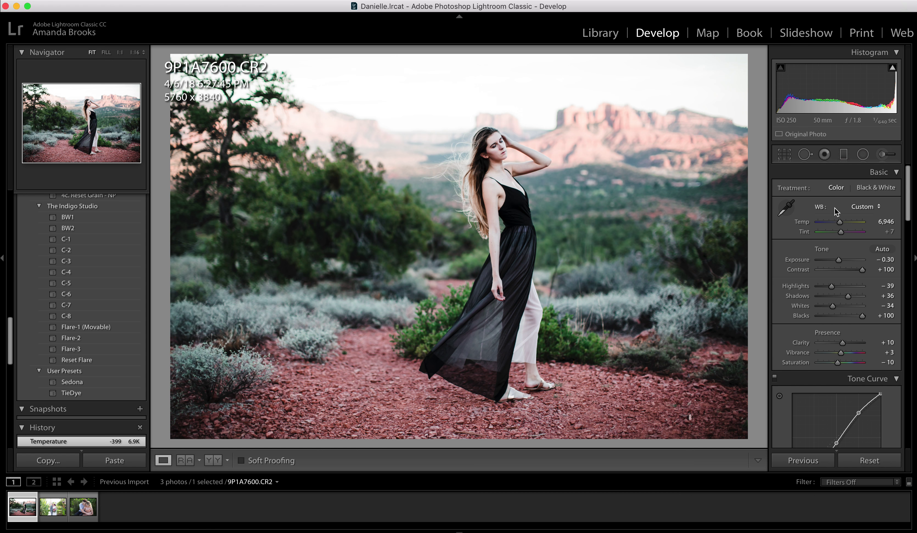
{"action": "left_click_drag", "start_coordinate": [841, 220], "coordinate": [841, 224]}
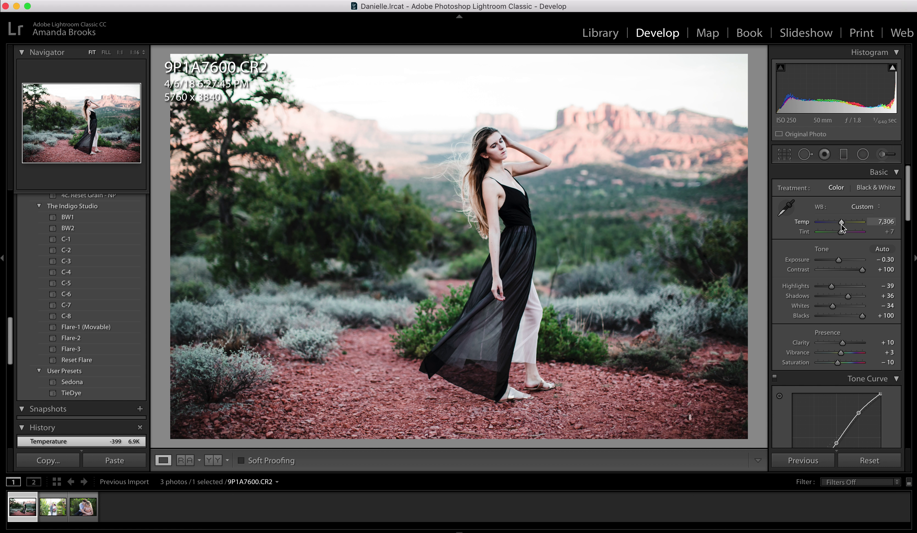
{"action": "left_click_drag", "start_coordinate": [843, 230], "coordinate": [845, 229]}
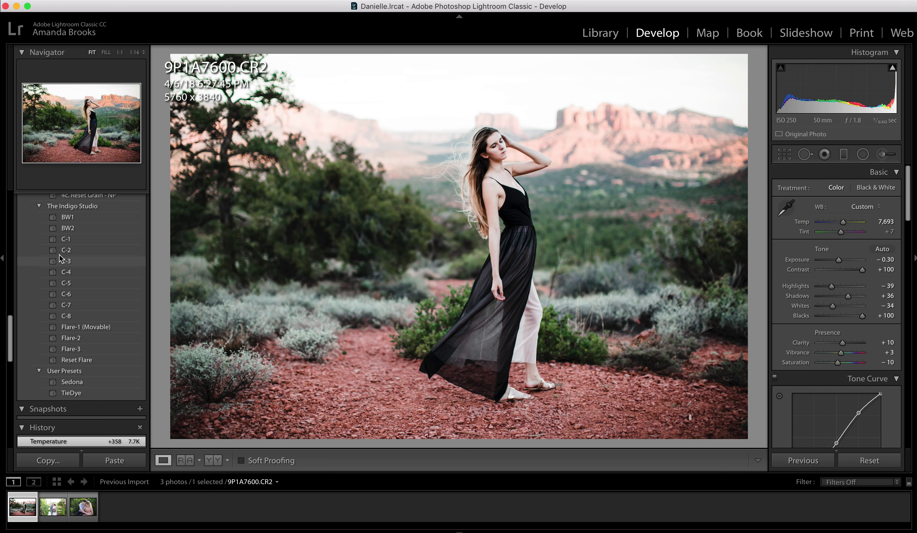
- Try The Indigo Studio presets C-2, C-3, C-4, C-5, C-6 and C-7 in turn on the desert portrait
{"action": "left_click", "coordinate": [71, 249]}
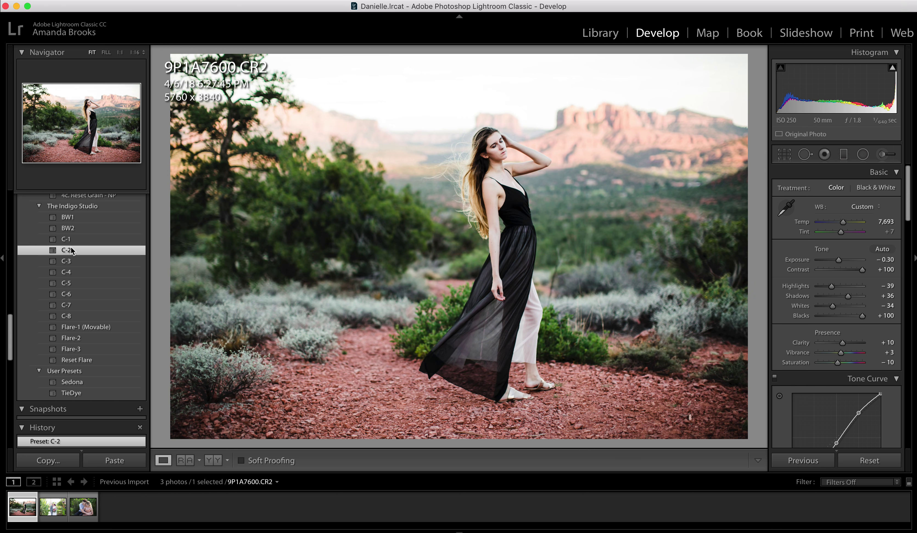
{"action": "left_click", "coordinate": [81, 262]}
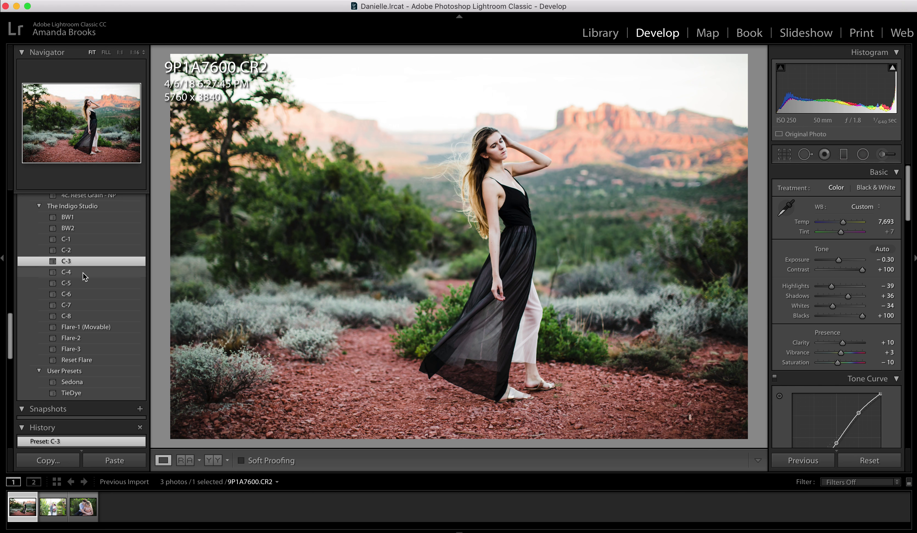
{"action": "left_click", "coordinate": [82, 272]}
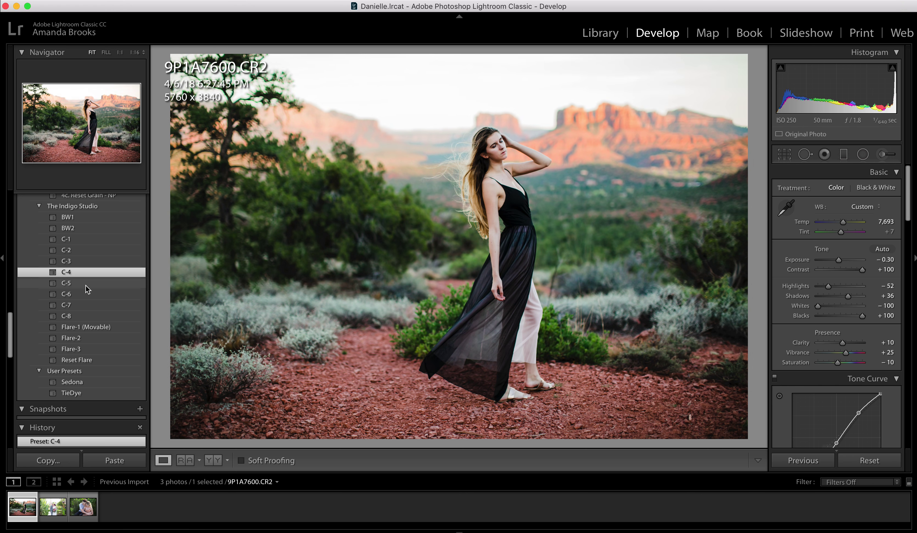
{"action": "left_click", "coordinate": [85, 284]}
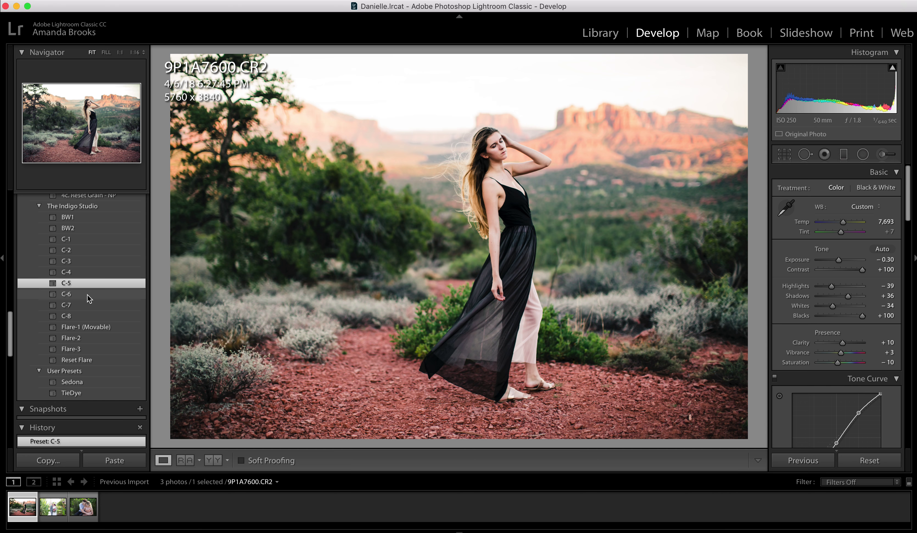
{"action": "left_click", "coordinate": [87, 294]}
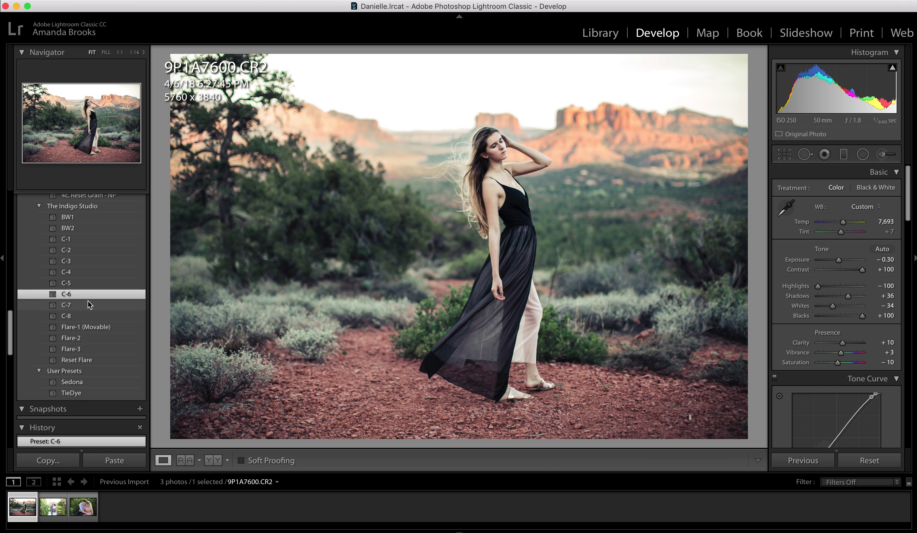
{"action": "left_click", "coordinate": [87, 305]}
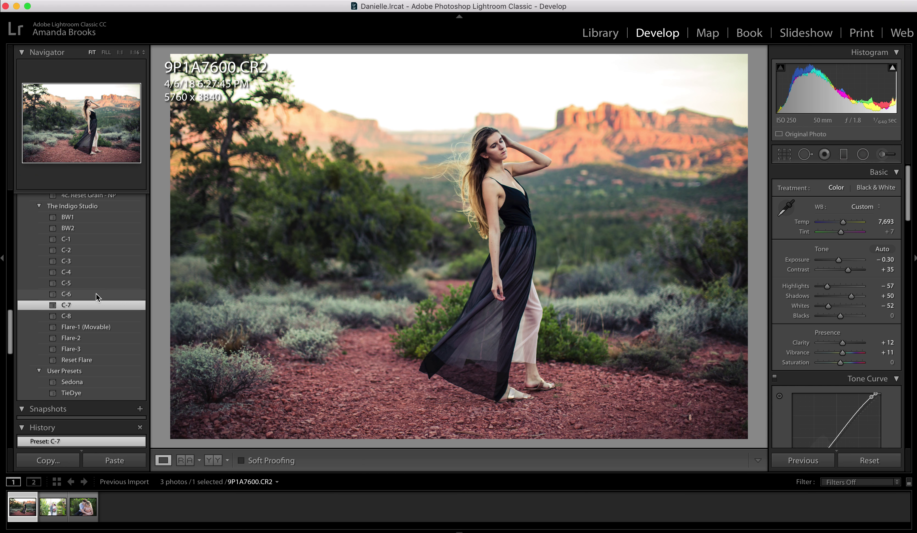
- Apply preset C-1 to the desert portrait and set Exposure to −0.15
{"action": "left_click", "coordinate": [84, 241]}
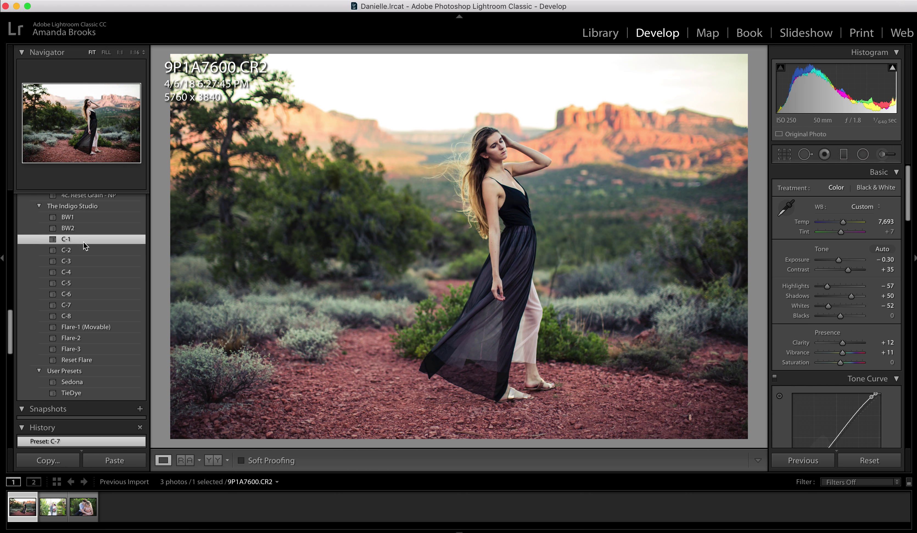
{"action": "left_click_drag", "start_coordinate": [839, 260], "coordinate": [839, 262]}
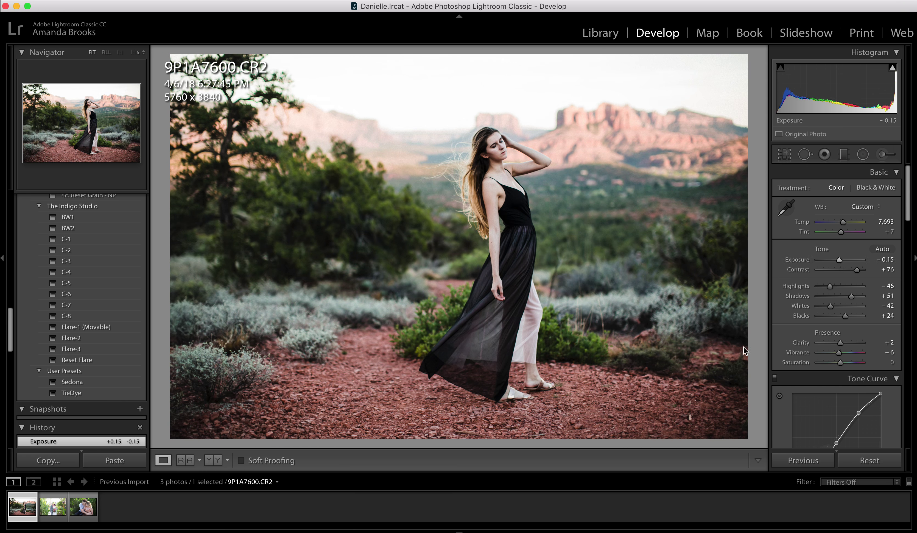
- Reset the desert portrait's develop settings and apply preset C-3
{"action": "left_click", "coordinate": [880, 462]}
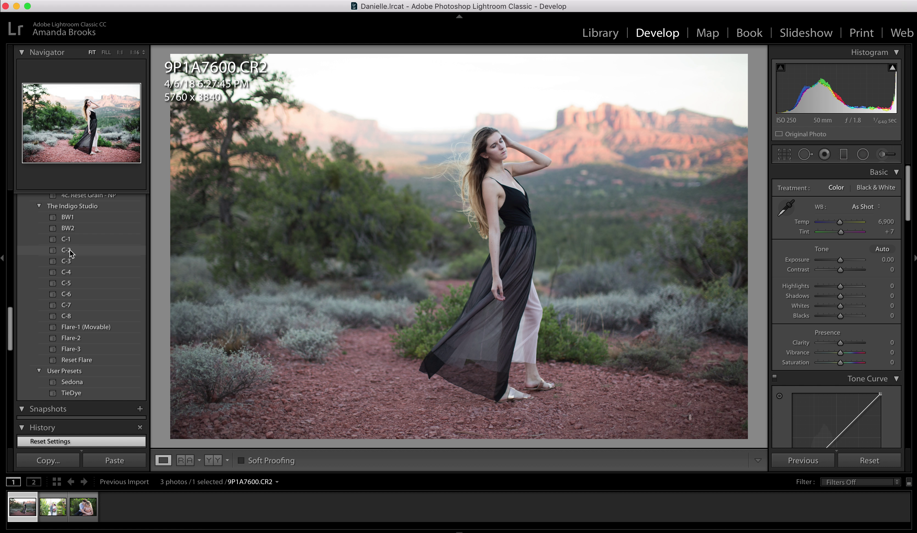
{"action": "left_click", "coordinate": [66, 261]}
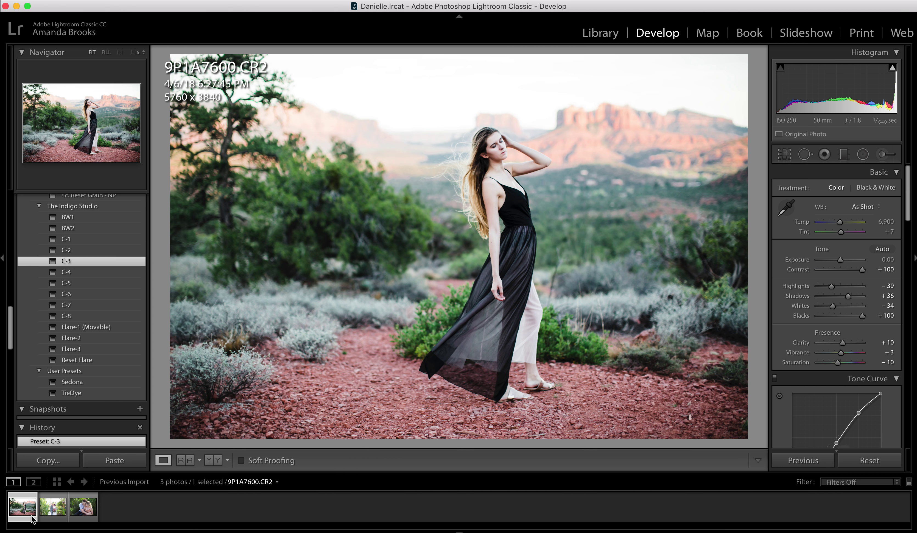
- Open the wedding couple photo 9P1A8481.CR2, apply preset C-5 and set Exposure to −0.25
{"action": "left_click", "coordinate": [53, 511]}
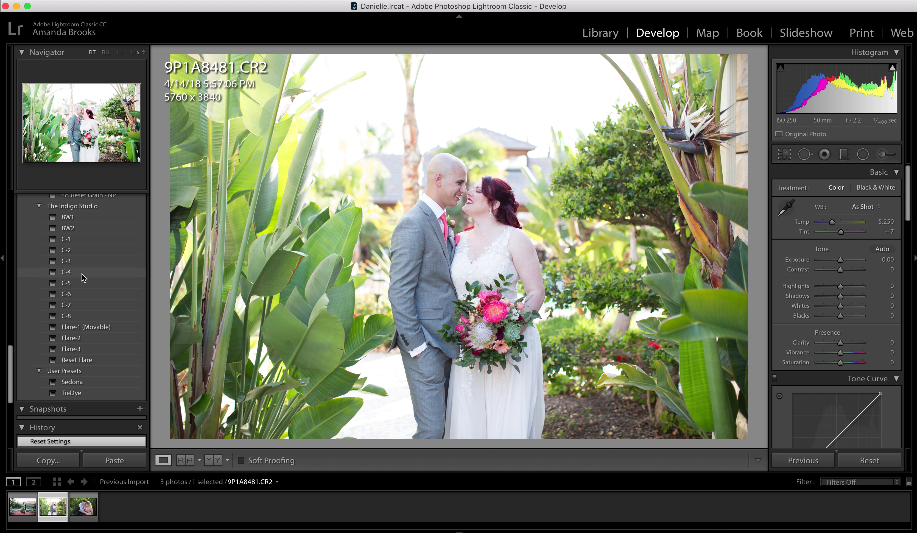
{"action": "left_click", "coordinate": [82, 285]}
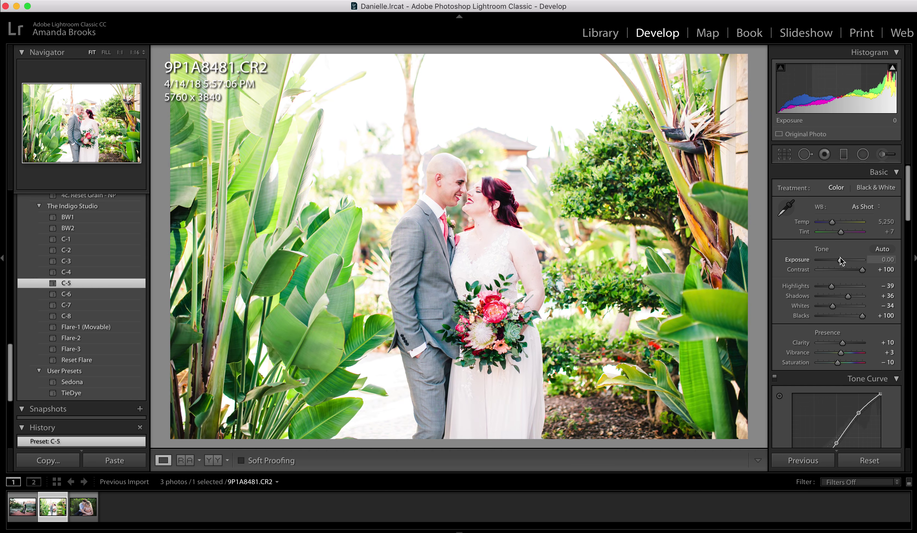
{"action": "left_click_drag", "start_coordinate": [840, 259], "coordinate": [839, 259]}
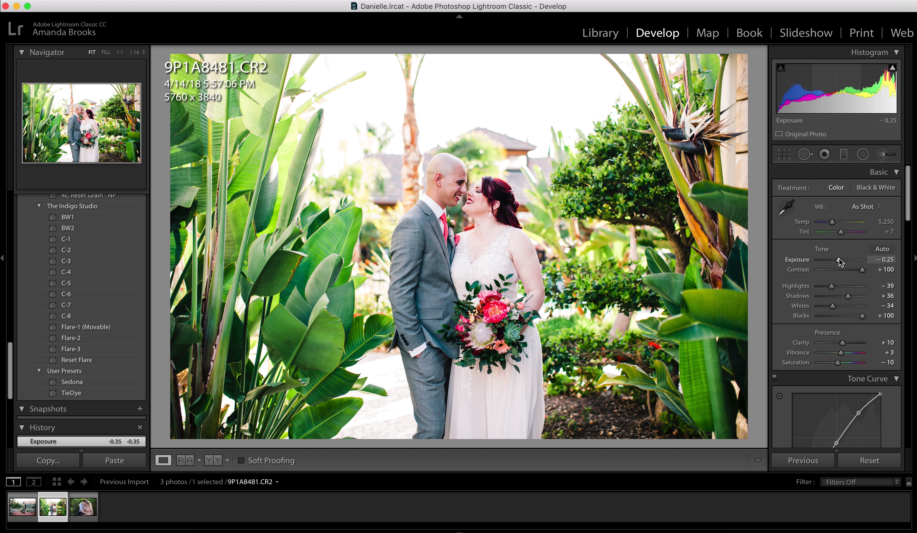
- Try presets C-2, C-1, C-5, C-3 and C-7 in turn on the wedding couple photo
{"action": "left_click", "coordinate": [75, 252]}
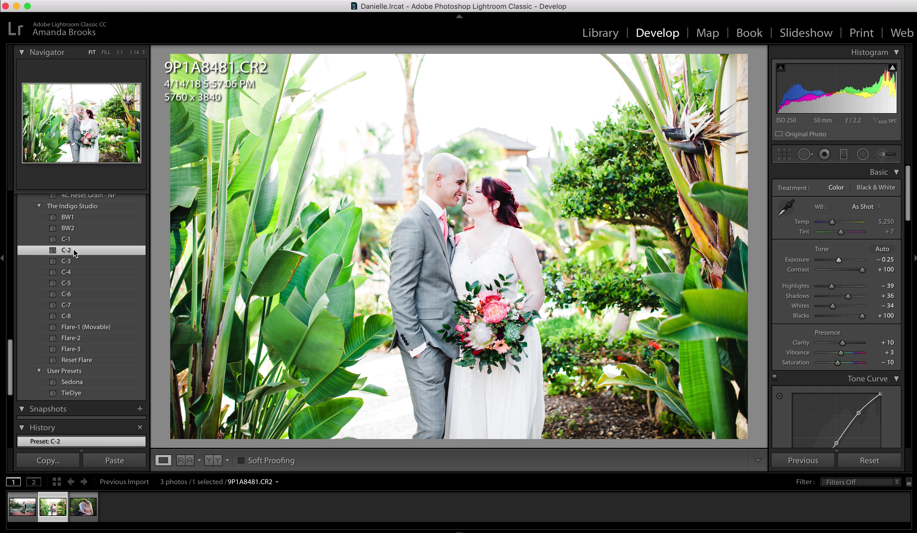
{"action": "left_click", "coordinate": [71, 239]}
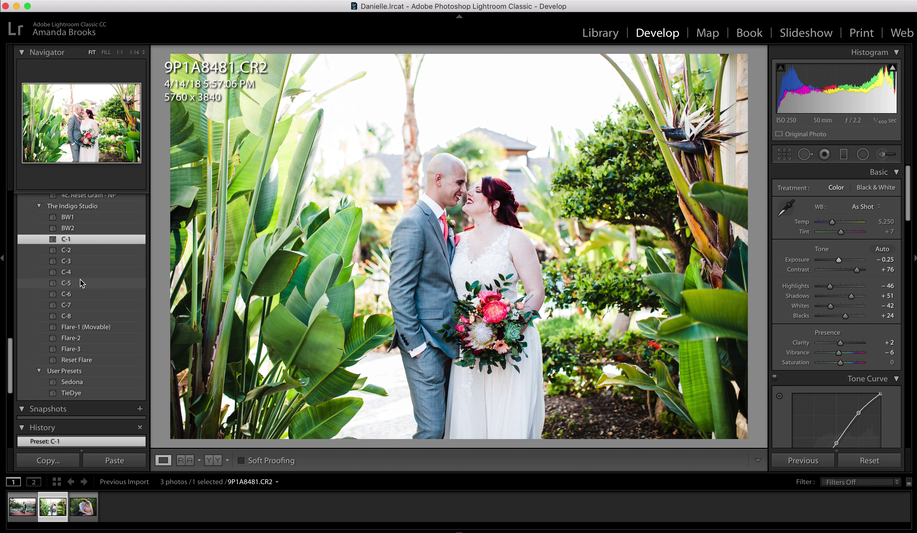
{"action": "left_click", "coordinate": [73, 283]}
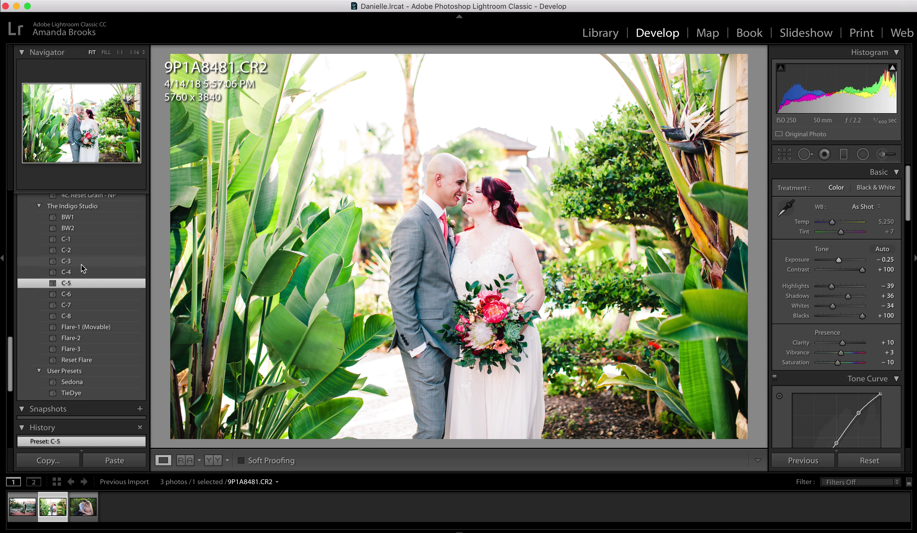
{"action": "left_click", "coordinate": [81, 262]}
{"action": "left_click", "coordinate": [86, 304]}
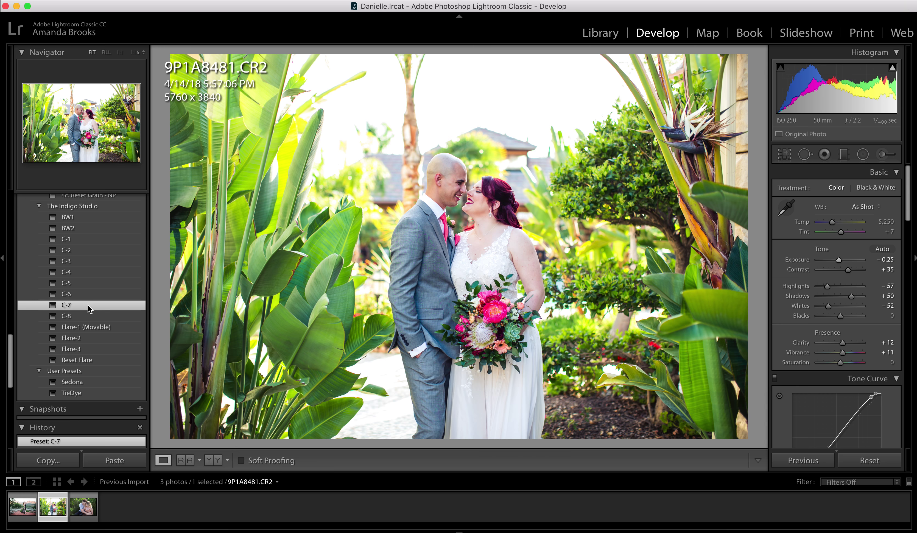
- Apply preset C-8 to the wedding couple photo and set Exposure to −0.55
{"action": "left_click", "coordinate": [91, 317]}
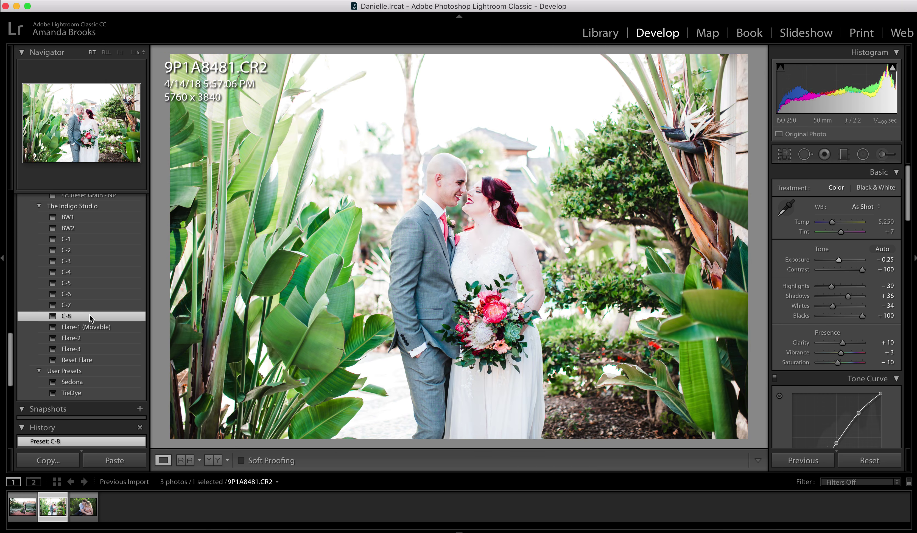
{"action": "left_click_drag", "start_coordinate": [838, 262], "coordinate": [837, 261]}
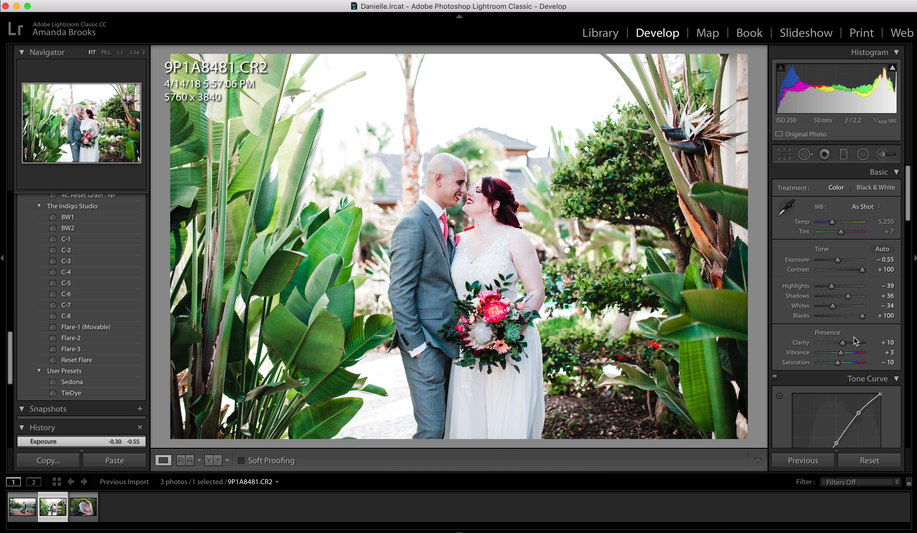
- Set the wedding couple photo's Blue Luminance to −22 and Blue Saturation to −27
{"action": "scroll", "coordinate": [848, 311], "scroll_direction": "down", "scroll_amount": 10}
{"action": "scroll", "coordinate": [856, 340], "scroll_direction": "down", "scroll_amount": 1}
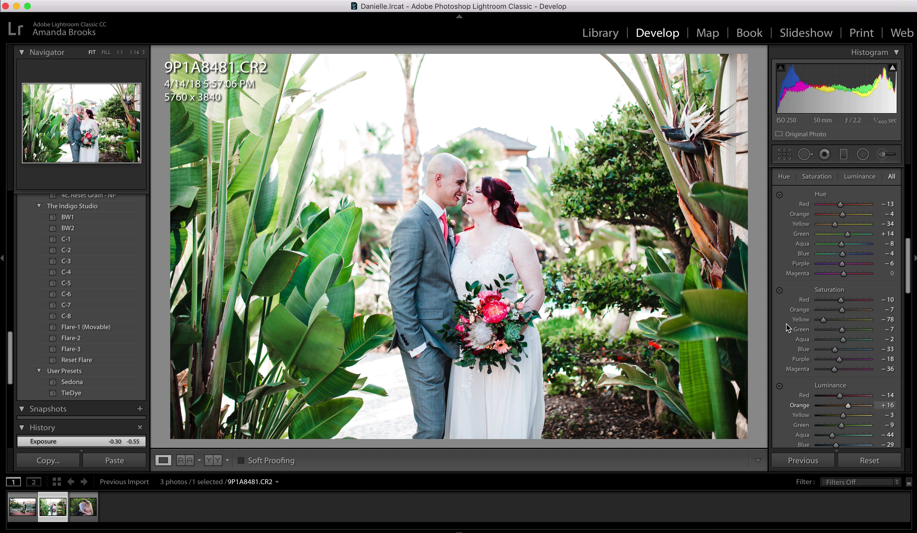
{"action": "scroll", "coordinate": [818, 384], "scroll_direction": "down", "scroll_amount": 2}
{"action": "mouse_move", "coordinate": [838, 387]}
{"action": "left_mouse_down"}
{"action": "mouse_move", "coordinate": [870, 387]}
{"action": "mouse_move", "coordinate": [839, 395]}
{"action": "left_mouse_up"}
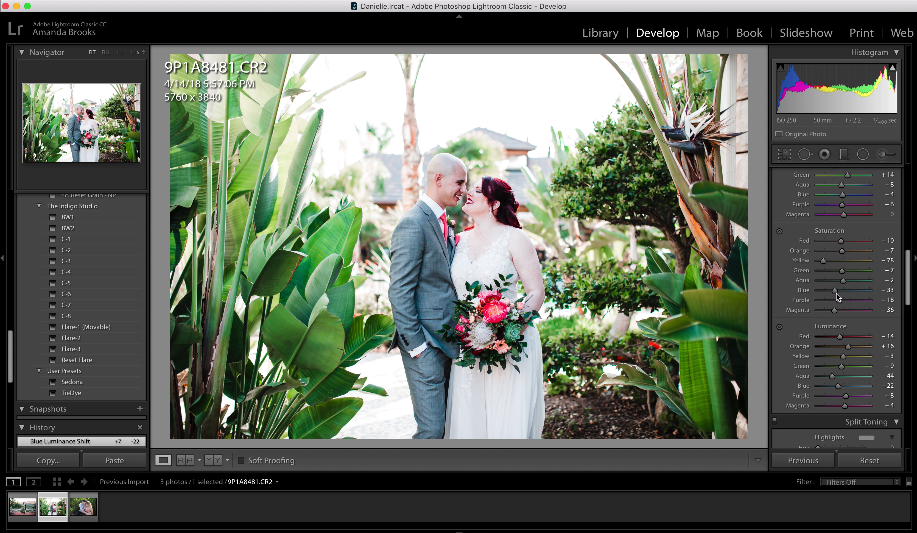
{"action": "mouse_move", "coordinate": [844, 292]}
{"action": "left_mouse_down"}
{"action": "mouse_move", "coordinate": [869, 292]}
{"action": "mouse_move", "coordinate": [837, 300]}
{"action": "left_mouse_up"}
{"action": "scroll", "coordinate": [837, 299], "scroll_direction": "up", "scroll_amount": 10}
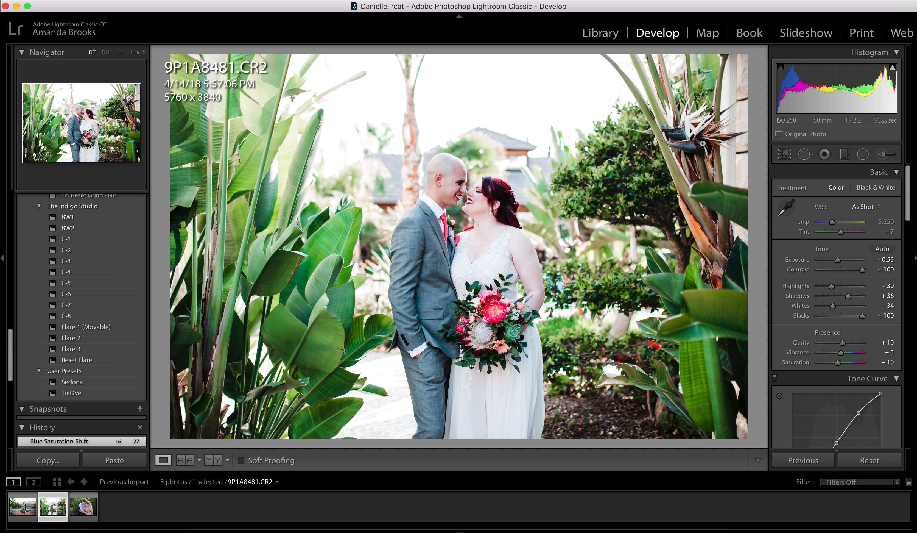
- Reset the wedding couple photo's develop settings, then apply the BW1 preset with Exposure at −0.20
{"action": "left_click", "coordinate": [881, 464]}
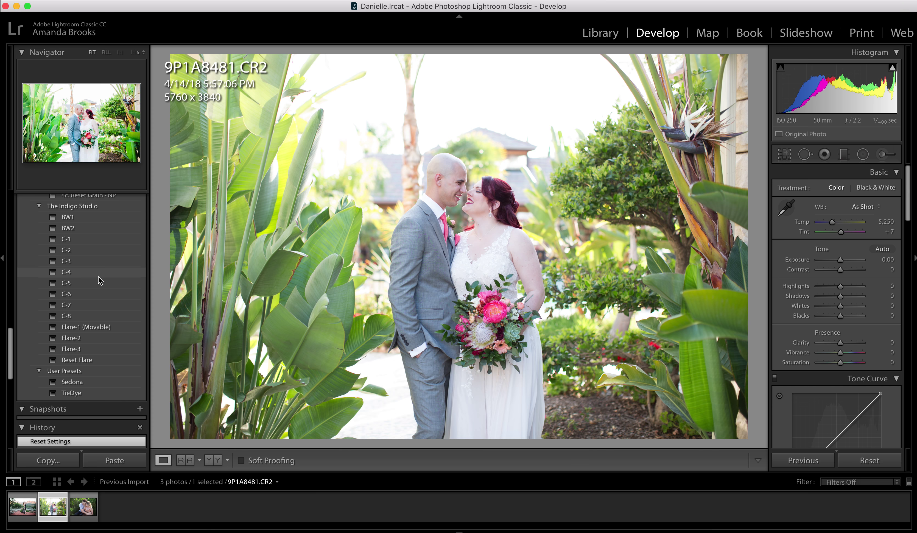
{"action": "left_click", "coordinate": [86, 219]}
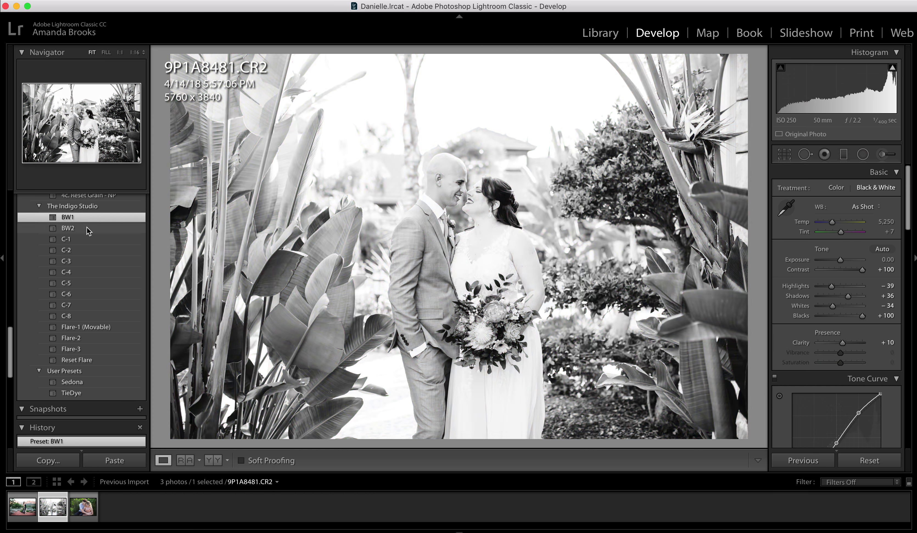
{"action": "left_click_drag", "start_coordinate": [843, 261], "coordinate": [842, 261]}
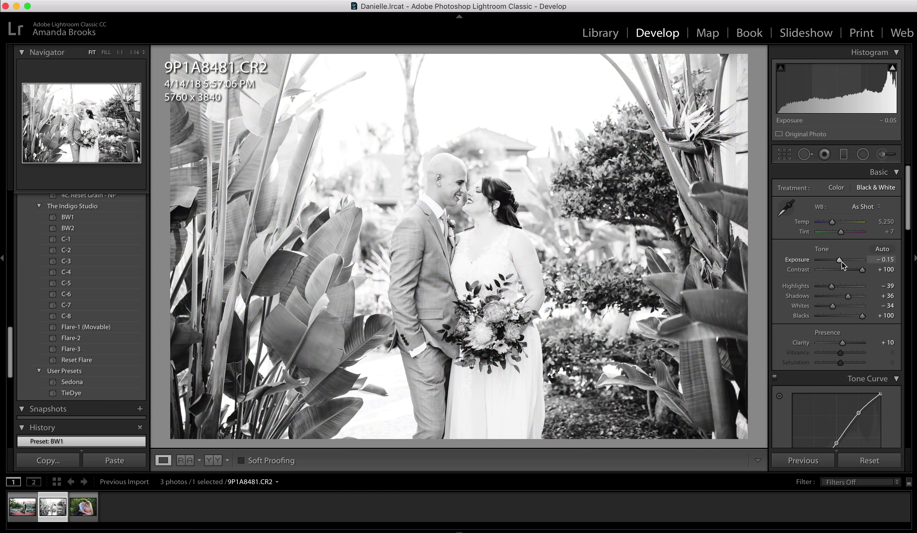
- Apply the BW2 preset to the wedding couple photo and review its grain and other effects settings
{"action": "left_click", "coordinate": [110, 231]}
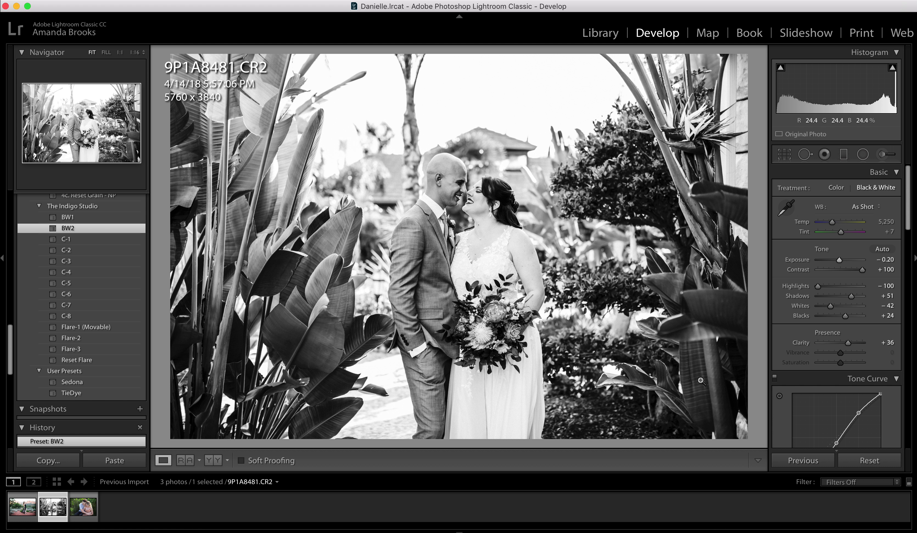
{"action": "scroll", "coordinate": [842, 329], "scroll_direction": "down", "scroll_amount": 15}
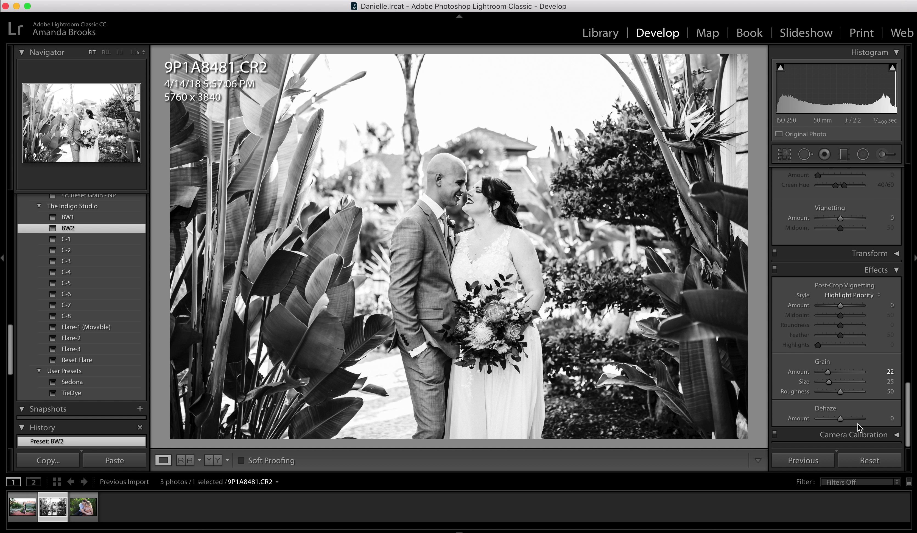
{"action": "scroll", "coordinate": [825, 377], "scroll_direction": "up", "scroll_amount": 15}
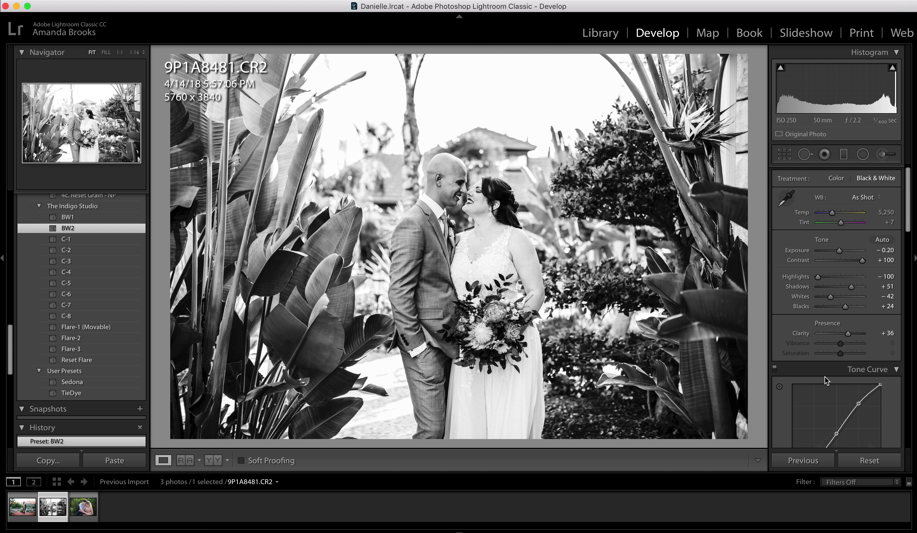
- Reset the wedding couple photo's develop settings and open the photo of the couple seated in the grass
{"action": "left_click", "coordinate": [870, 460]}
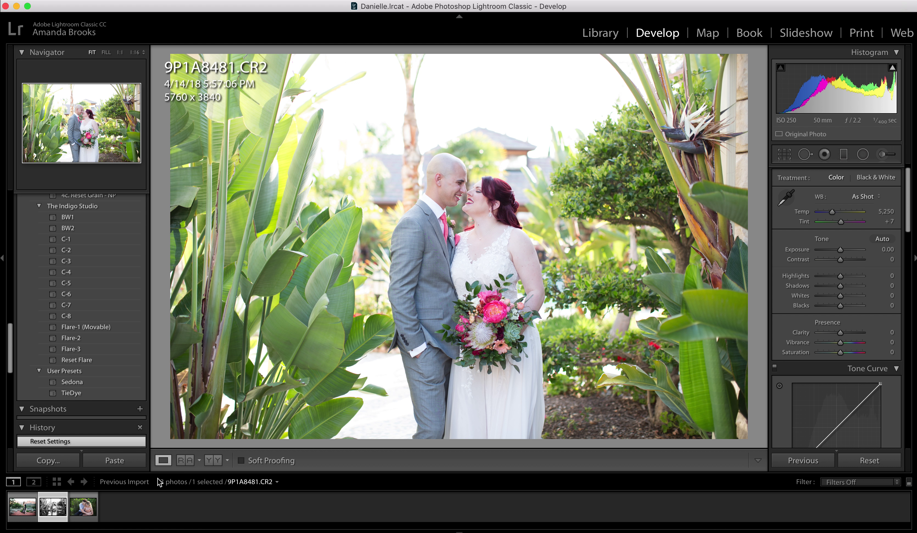
{"action": "left_click", "coordinate": [75, 506]}
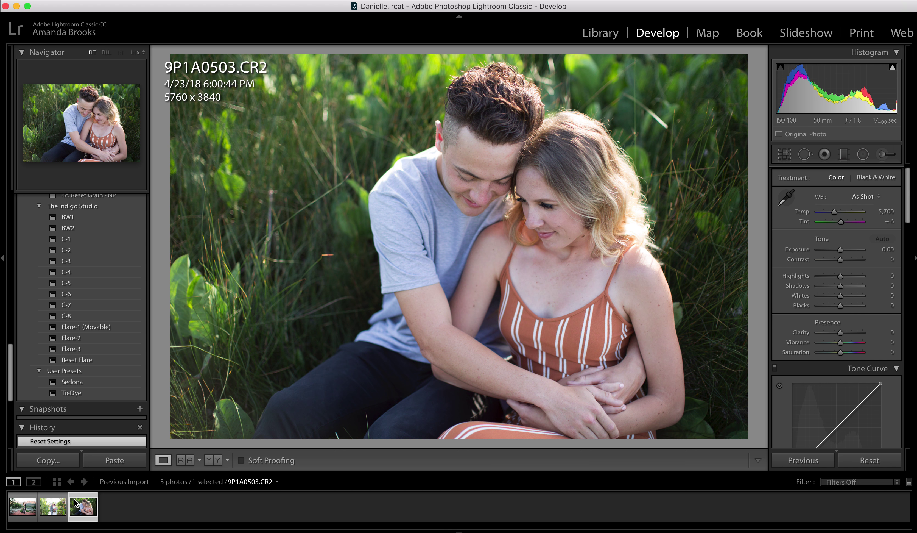
- Try The Indigo Studio's presets C-1, C-2, C-3, C-5, C-6 and C-7 on the photo of the couple in the grass
{"action": "left_click", "coordinate": [93, 317]}
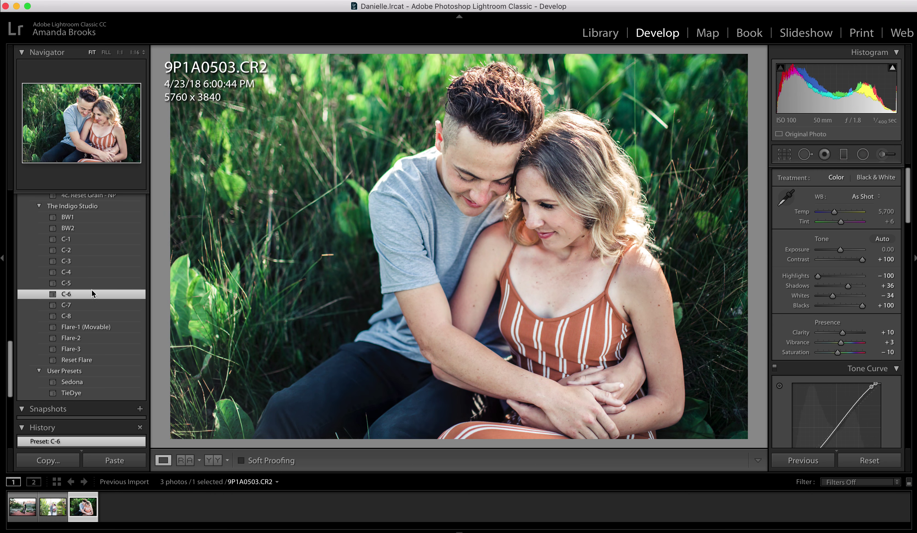
{"action": "left_click", "coordinate": [90, 259]}
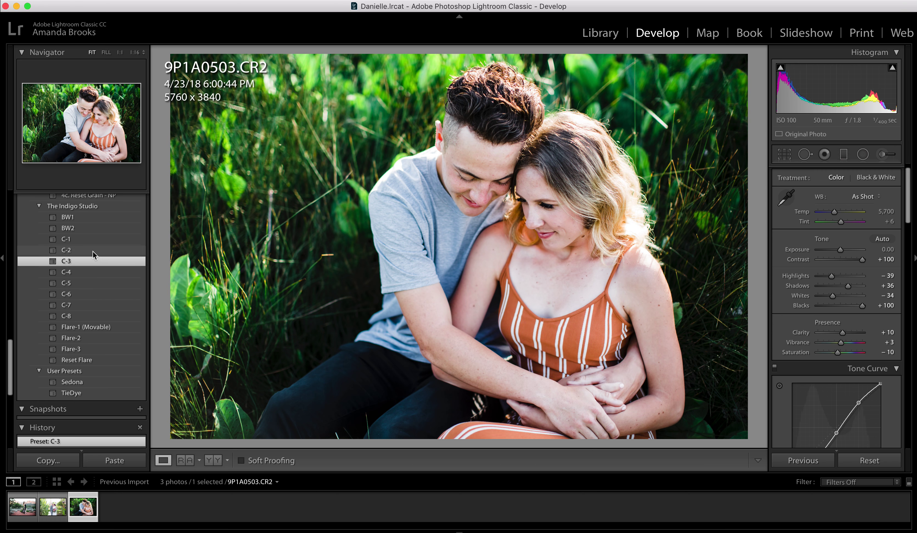
{"action": "left_click", "coordinate": [92, 250]}
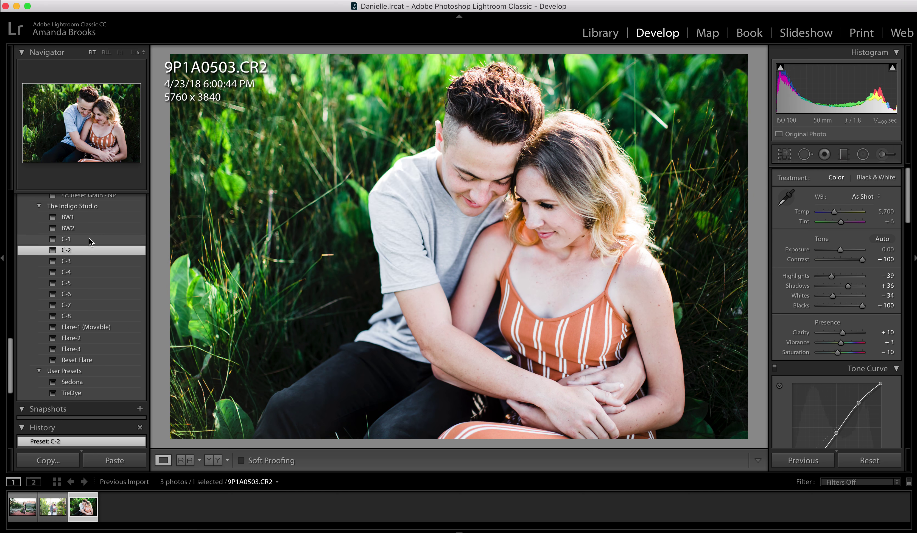
{"action": "left_click", "coordinate": [89, 240]}
{"action": "left_click", "coordinate": [89, 261]}
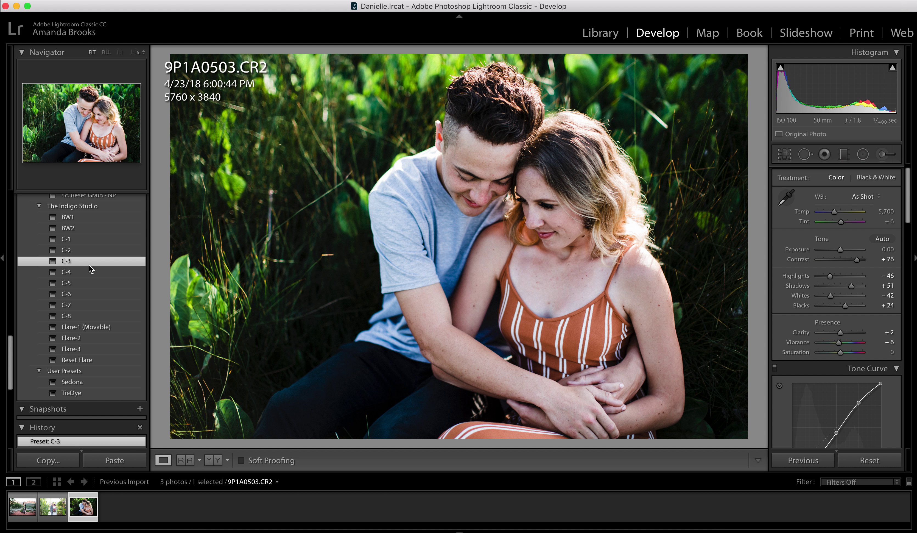
{"action": "left_click", "coordinate": [92, 282]}
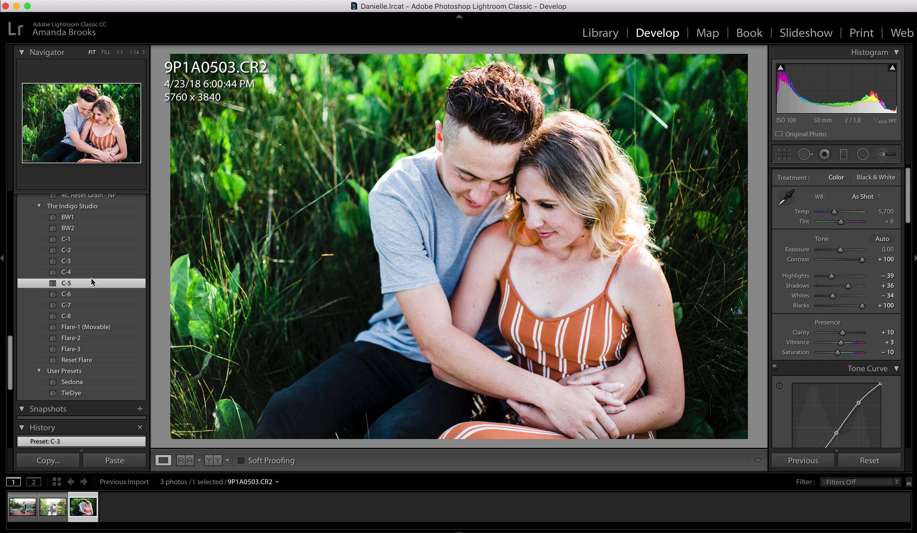
{"action": "left_click", "coordinate": [92, 294]}
{"action": "left_click", "coordinate": [92, 306]}
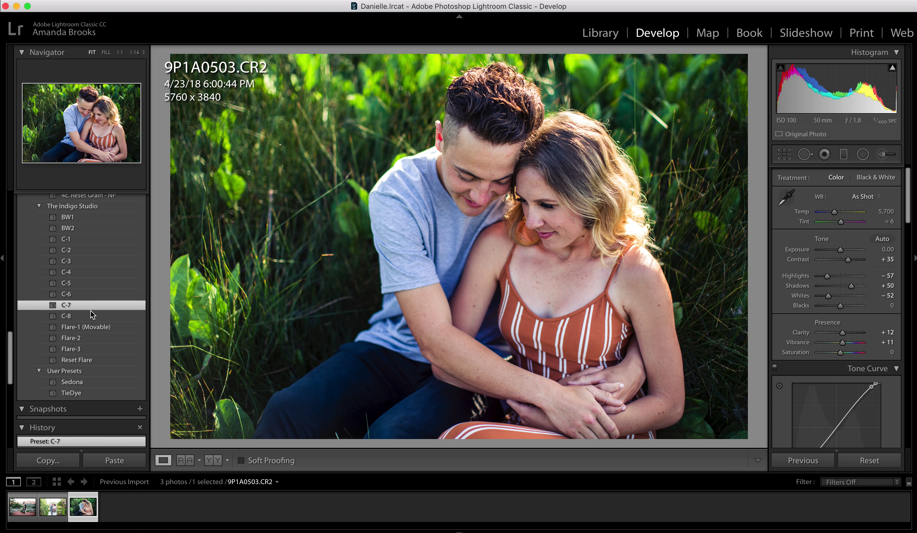
- Apply preset C-8 to the seated couple photo, with Temp at 6,219 and Exposure at −0.05
{"action": "left_click", "coordinate": [90, 317]}
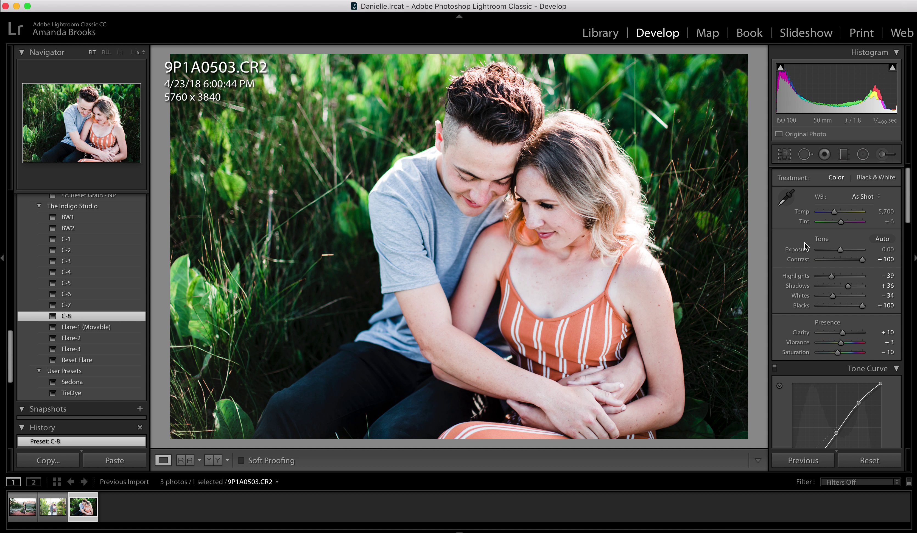
{"action": "left_click_drag", "start_coordinate": [834, 212], "coordinate": [837, 212]}
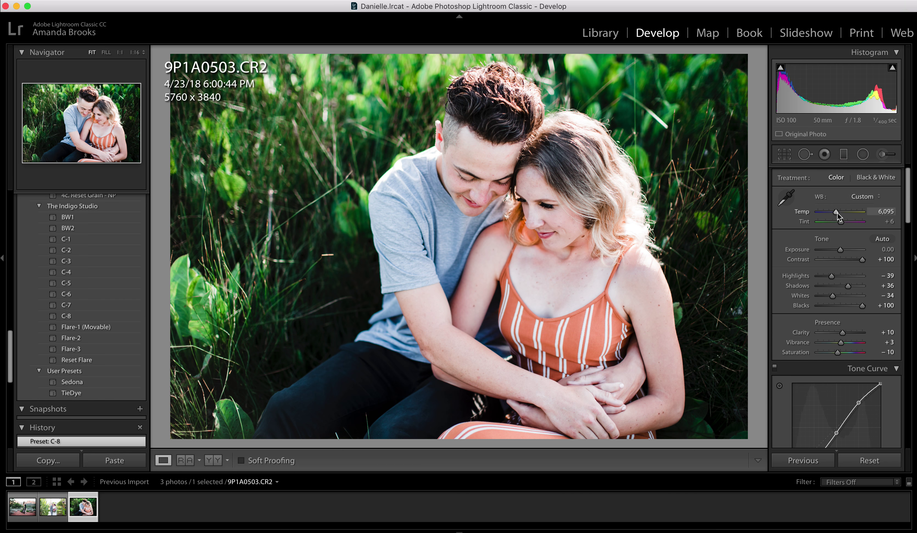
{"action": "left_click_drag", "start_coordinate": [841, 251], "coordinate": [840, 252]}
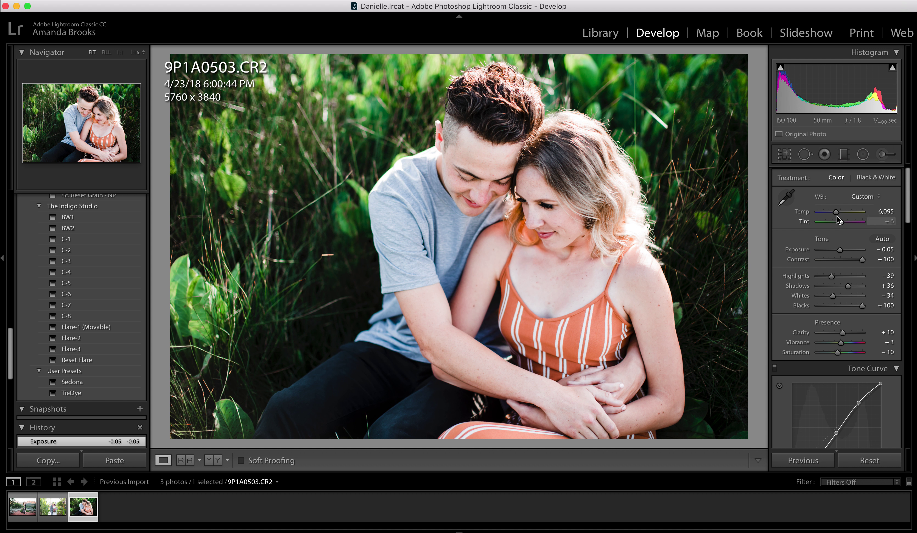
{"action": "left_click_drag", "start_coordinate": [837, 211], "coordinate": [838, 211]}
- Open the photo of the woman in the black dress and set its Temp to 7,508
{"action": "left_click", "coordinate": [23, 507]}
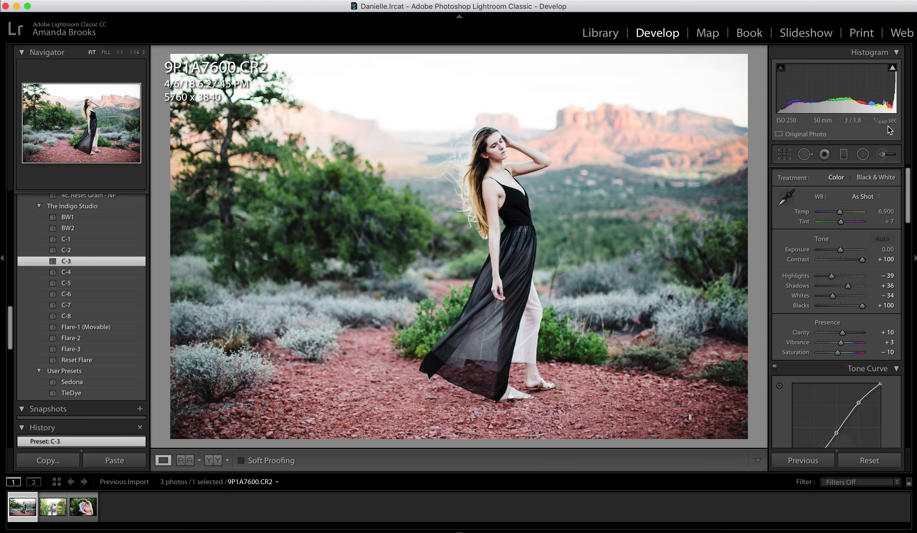
{"action": "left_click_drag", "start_coordinate": [842, 212], "coordinate": [842, 212]}
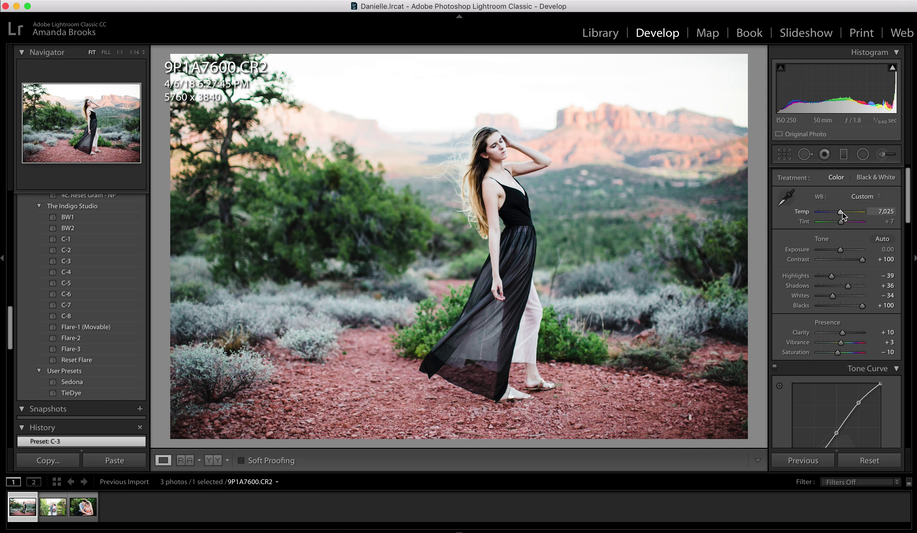
{"action": "left_click_drag", "start_coordinate": [843, 209], "coordinate": [842, 213]}
{"action": "left_click_drag", "start_coordinate": [843, 213], "coordinate": [845, 213]}
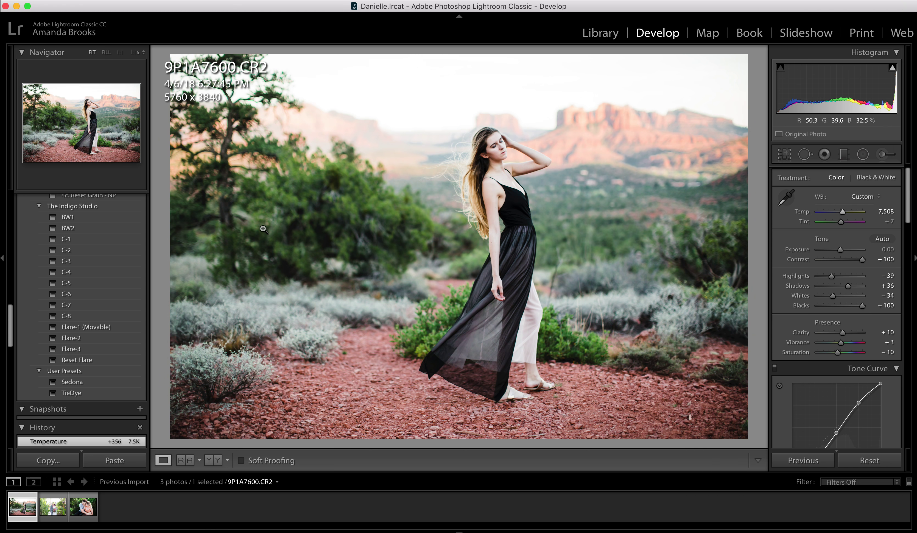
{"action": "left_click", "coordinate": [84, 502], "text": "shift"}
{"action": "left_click", "coordinate": [84, 501], "text": "super"}
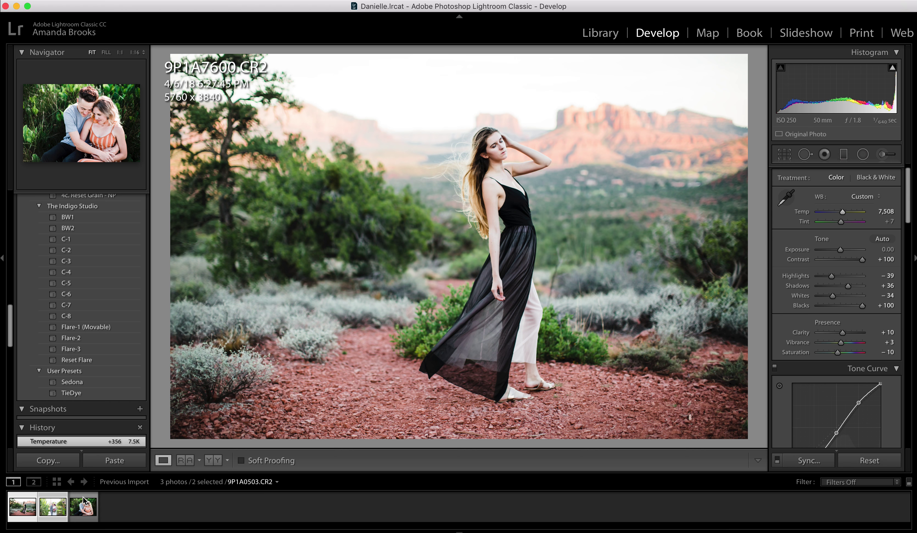
{"action": "right_click", "coordinate": [84, 502]}
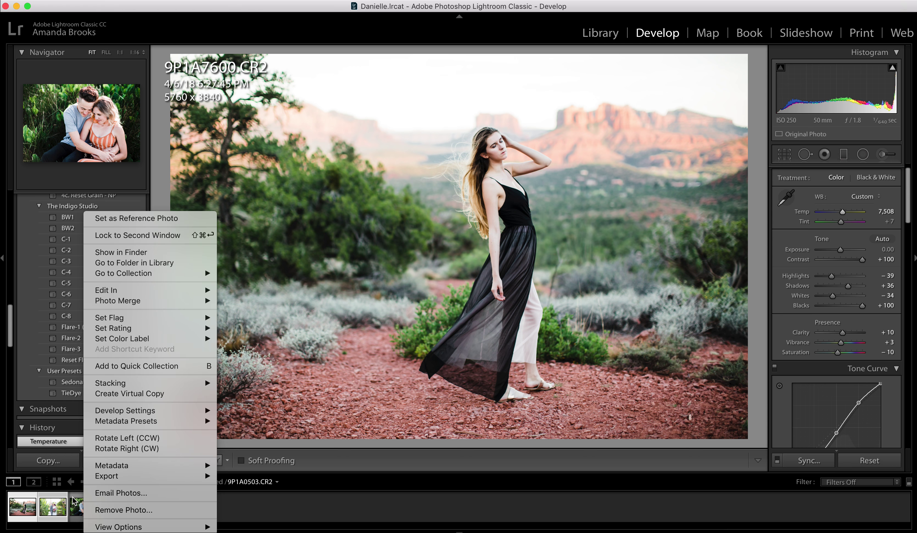
{"action": "key", "text": "Escape"}
- Select all three photos and open them for editing in Adobe Photoshop CC 2018
{"action": "left_click", "coordinate": [92, 500]}
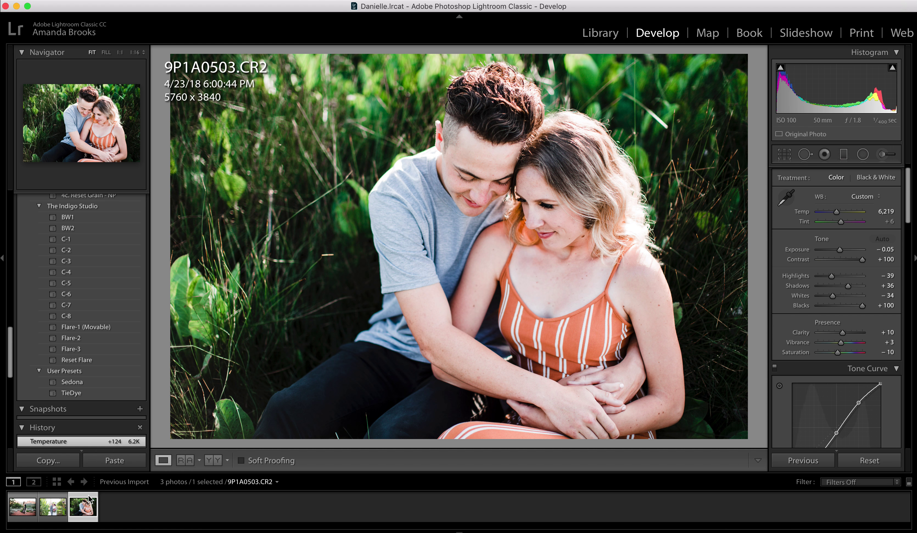
{"action": "key", "text": "super+a"}
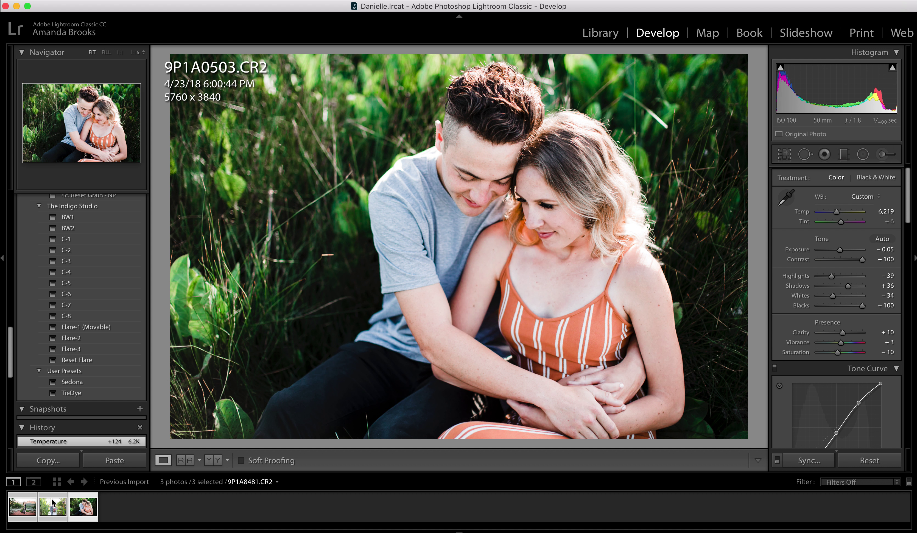
{"action": "right_click", "coordinate": [79, 498]}
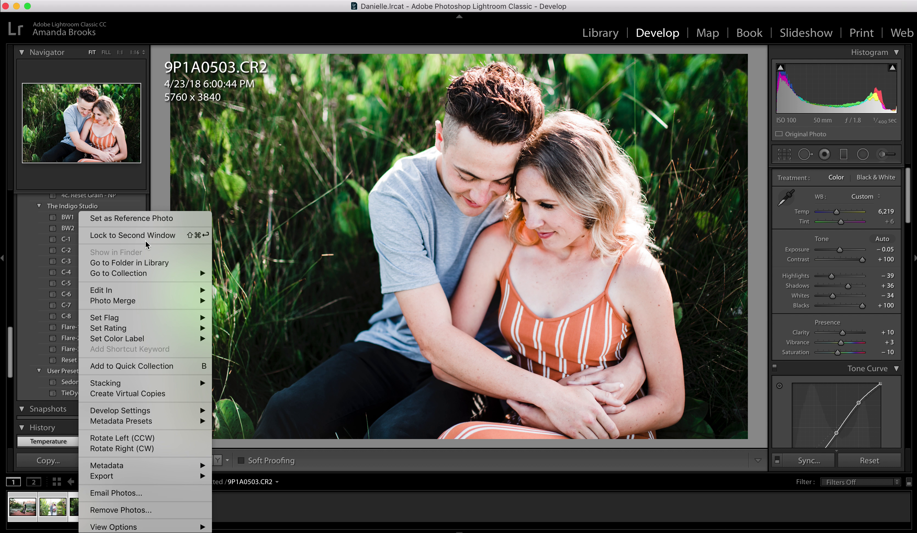
{"action": "mouse_move", "coordinate": [141, 293]}
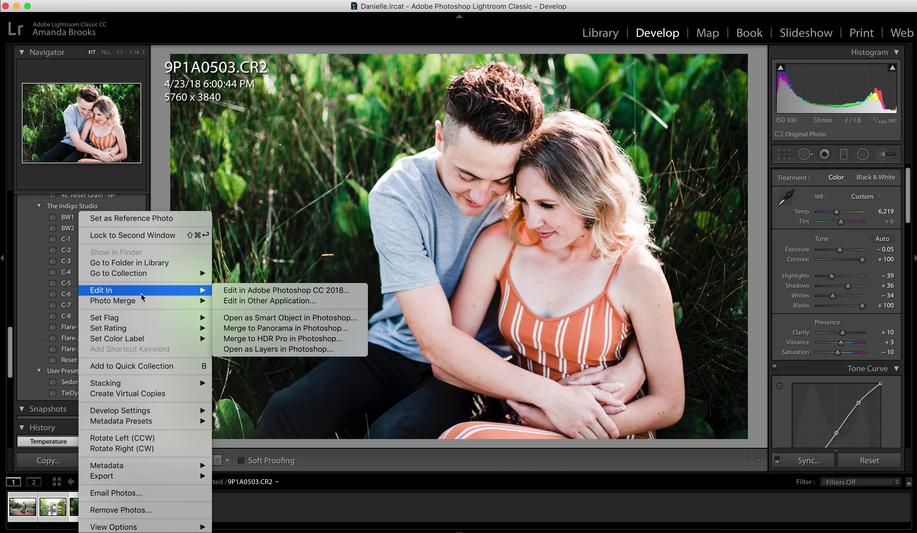
{"action": "left_click", "coordinate": [242, 290]}
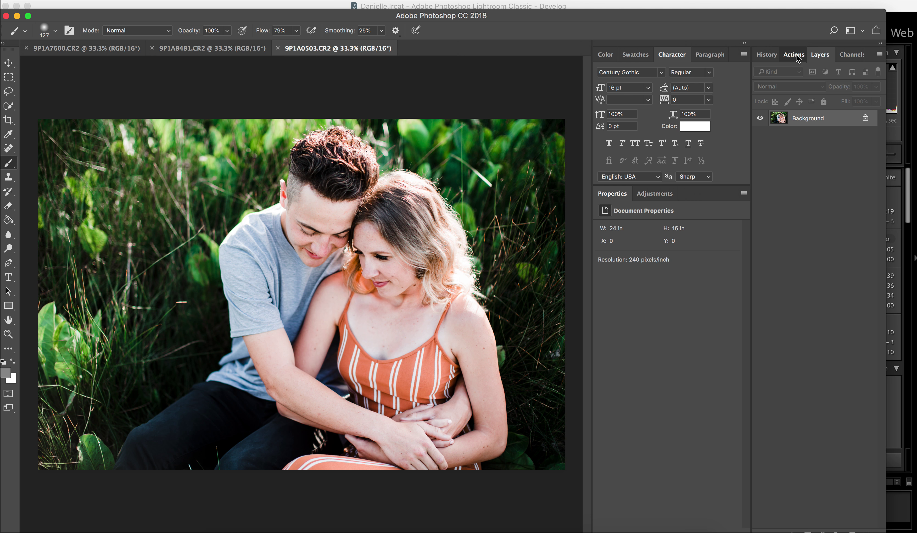
- Run the Everclear action from the Indigo Dreamcatcher set on the seated couple photo
{"action": "mouse_move", "coordinate": [797, 58]}
{"action": "left_mouse_down"}
{"action": "mouse_move", "coordinate": [814, 71]}
{"action": "mouse_move", "coordinate": [793, 60]}
{"action": "left_mouse_up"}
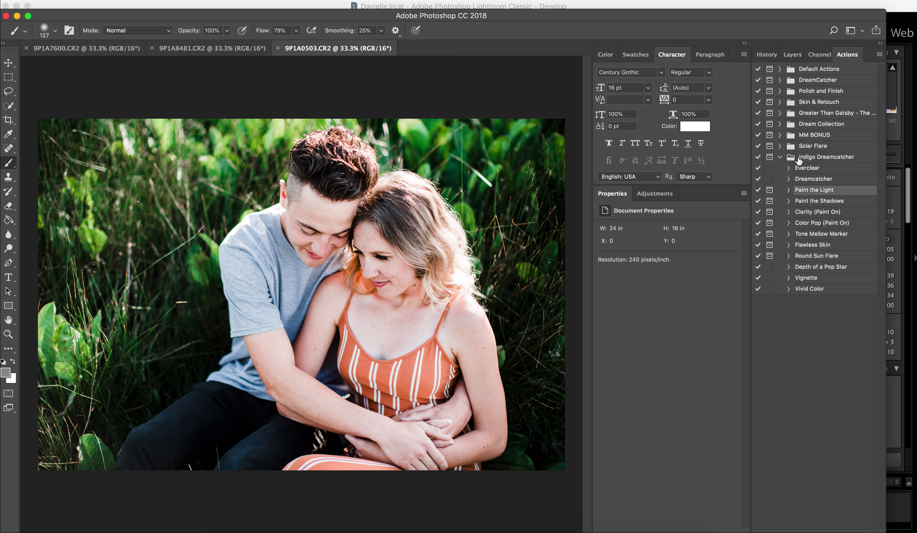
{"action": "left_click", "coordinate": [780, 157]}
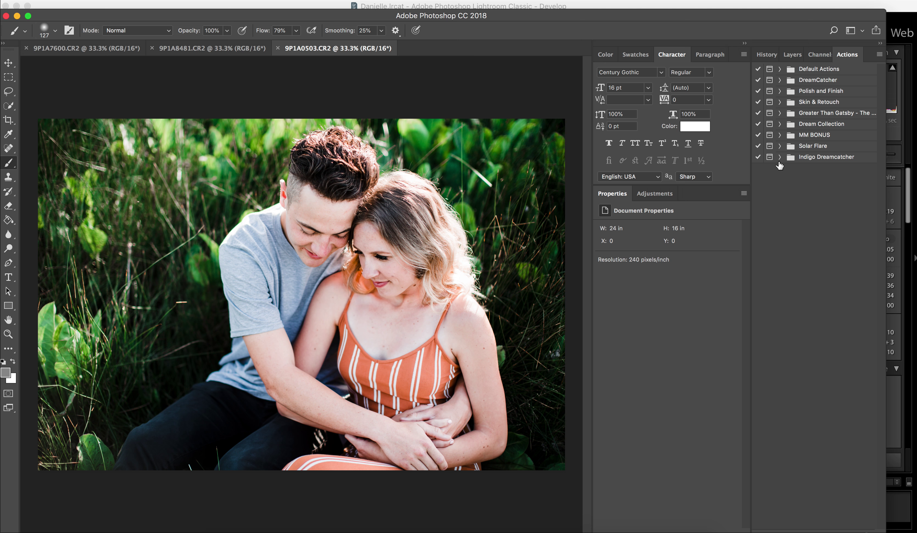
{"action": "left_click", "coordinate": [780, 158]}
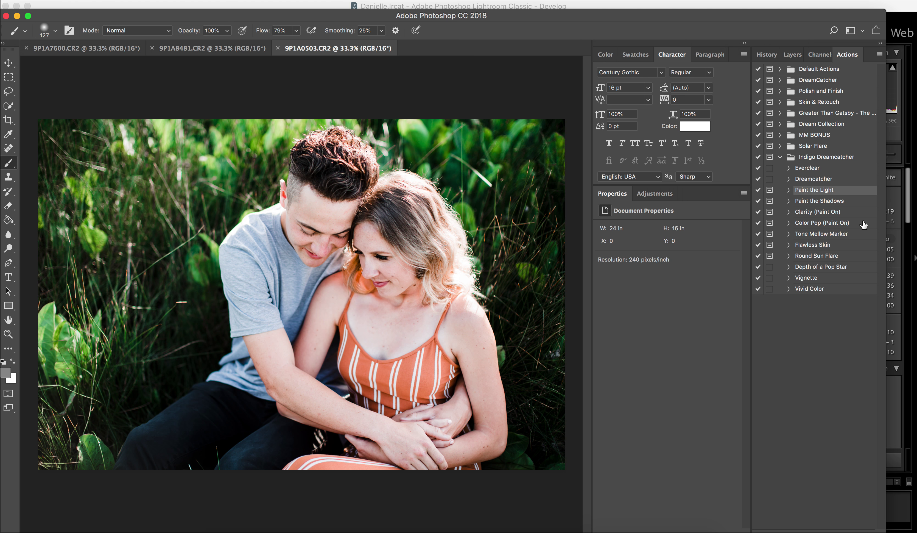
{"action": "left_click", "coordinate": [828, 169]}
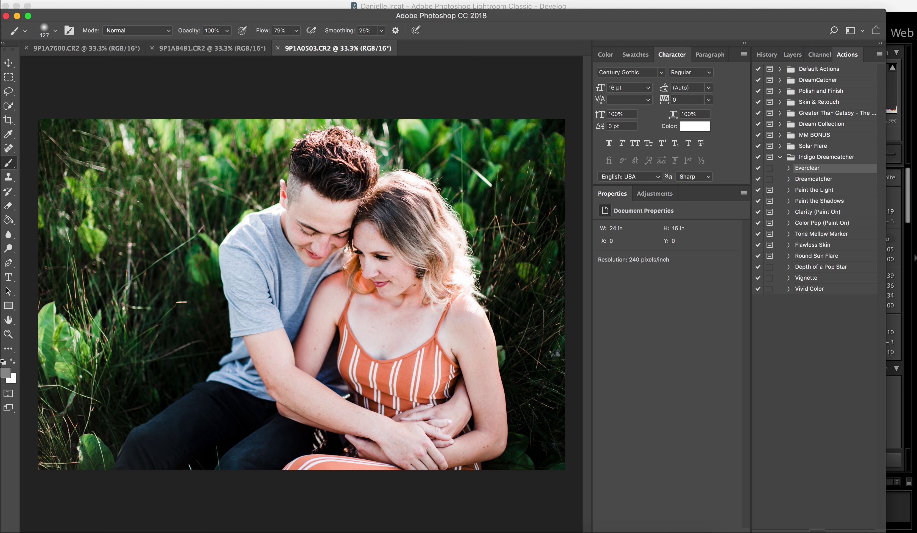
{"action": "left_click", "coordinate": [811, 530]}
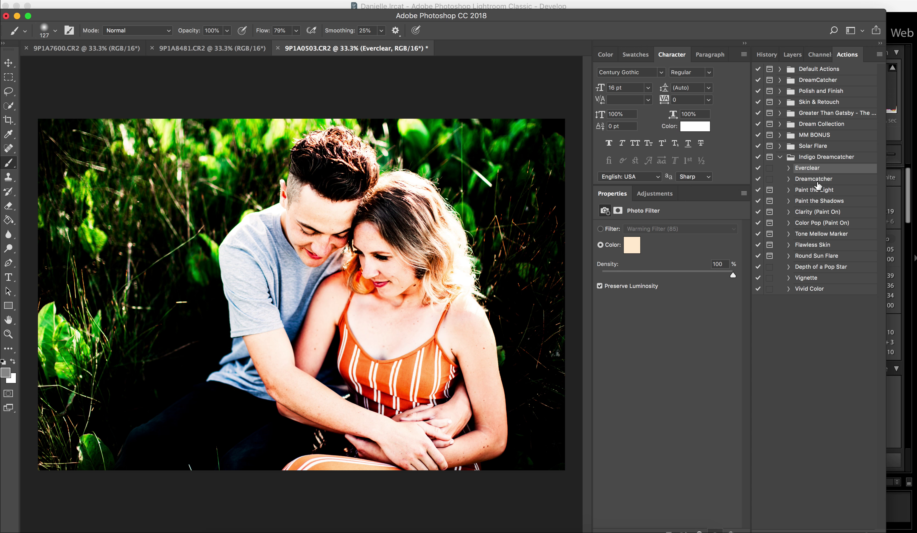
- Reduce the Everclear layer's opacity to 16%
{"action": "left_click", "coordinate": [793, 54]}
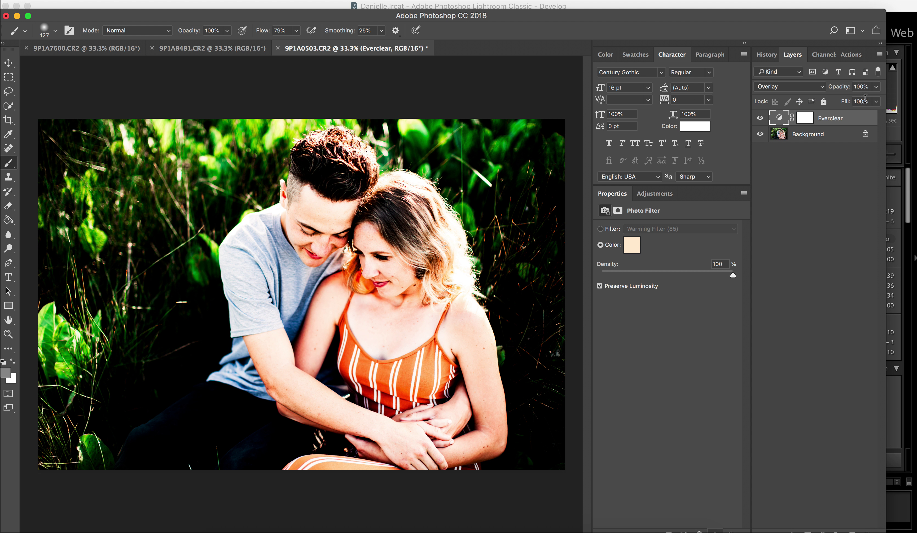
{"action": "left_click_drag", "start_coordinate": [874, 88], "coordinate": [837, 99]}
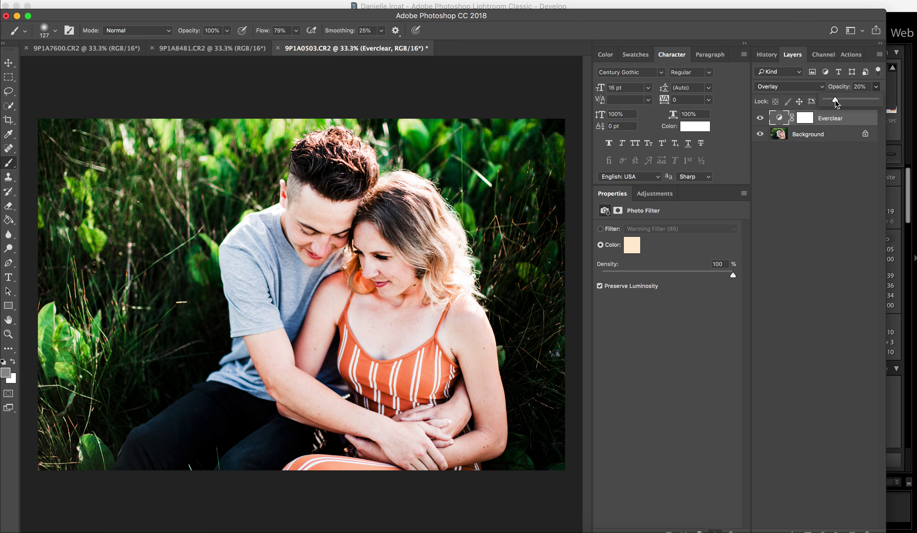
{"action": "left_click_drag", "start_coordinate": [859, 100], "coordinate": [831, 107]}
- Compare the photo with and without the Everclear layer, and leave that layer hidden
{"action": "left_click", "coordinate": [760, 118]}
{"action": "left_click", "coordinate": [760, 118]}
{"action": "left_click", "coordinate": [760, 119]}
{"action": "left_click", "coordinate": [760, 118]}
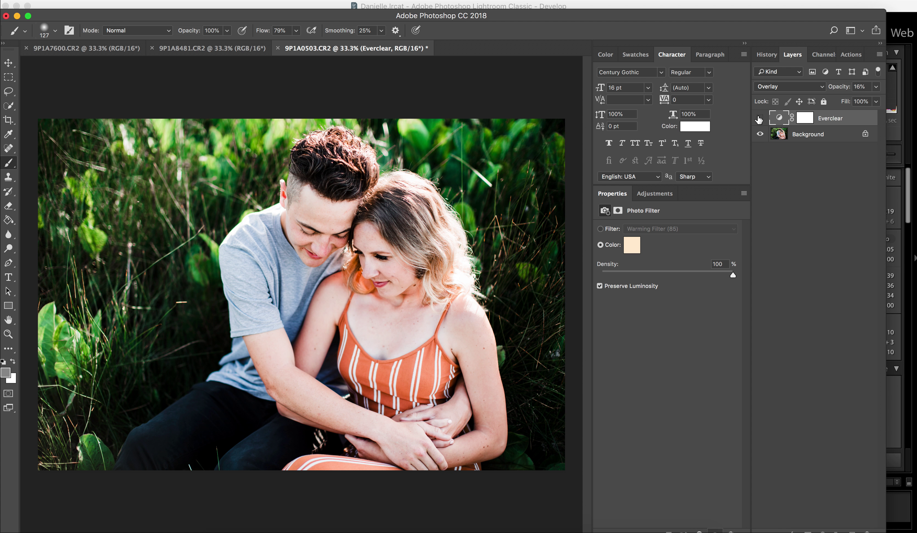
{"action": "left_click", "coordinate": [760, 118]}
{"action": "left_click", "coordinate": [759, 118]}
{"action": "left_click", "coordinate": [759, 118]}
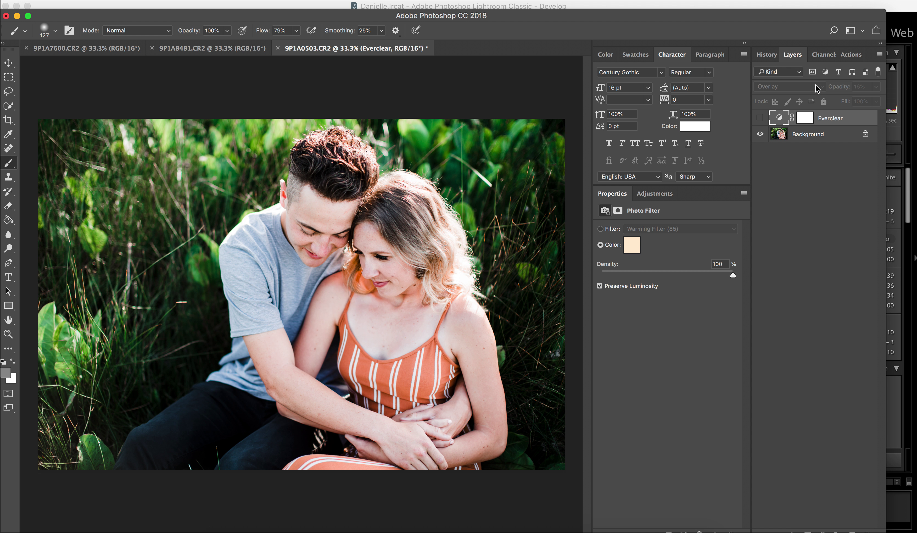
- Run the Dreamcatcher action on the seated couple photo and compare the image with and without its layer
{"action": "left_click", "coordinate": [848, 54]}
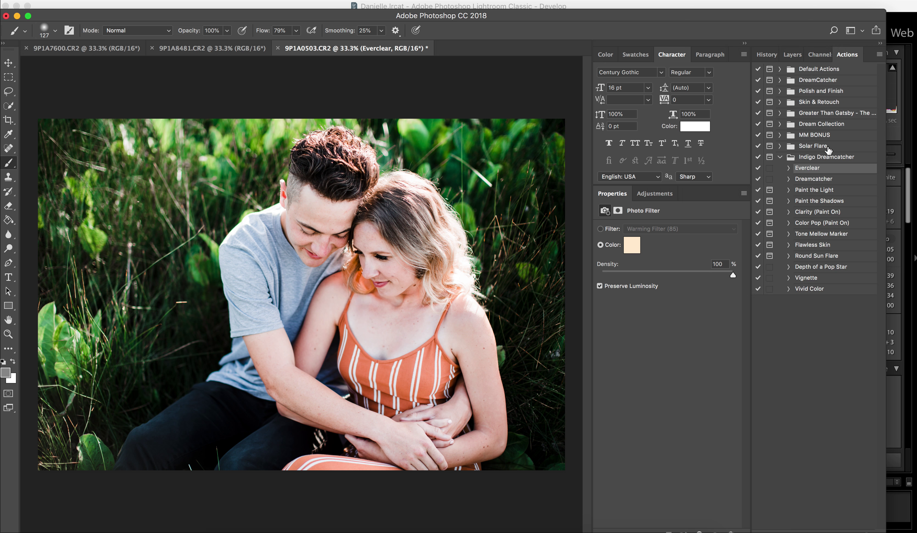
{"action": "left_click", "coordinate": [820, 180]}
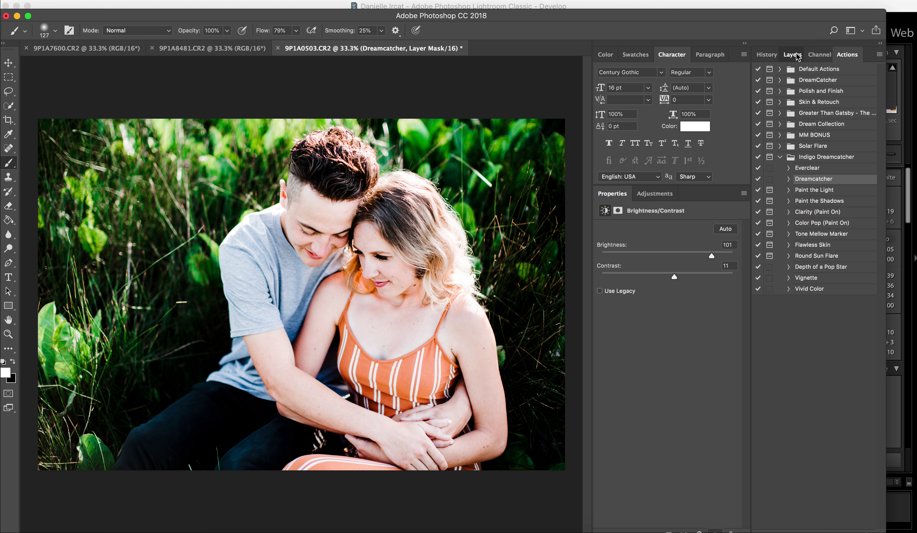
{"action": "left_click", "coordinate": [793, 54]}
{"action": "left_click", "coordinate": [761, 119]}
{"action": "left_click", "coordinate": [761, 119]}
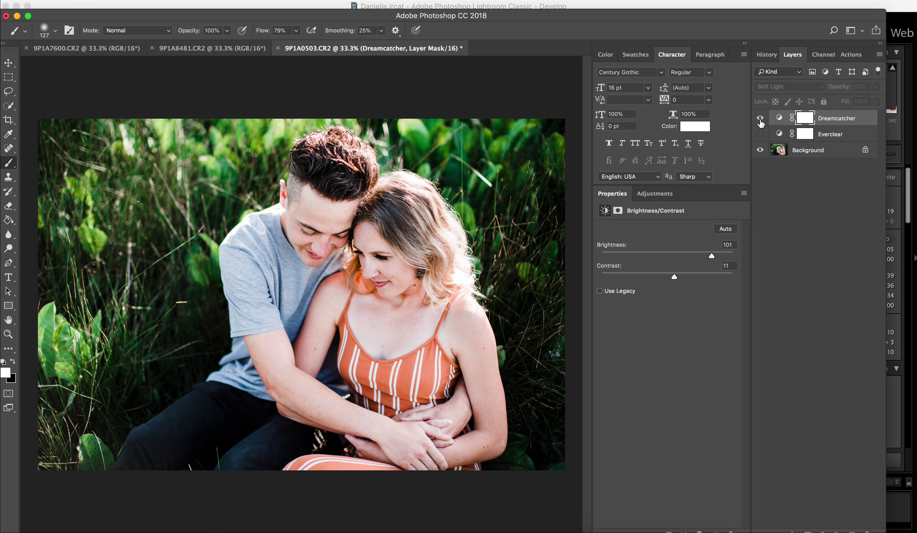
{"action": "left_click", "coordinate": [760, 119]}
{"action": "left_click", "coordinate": [761, 119]}
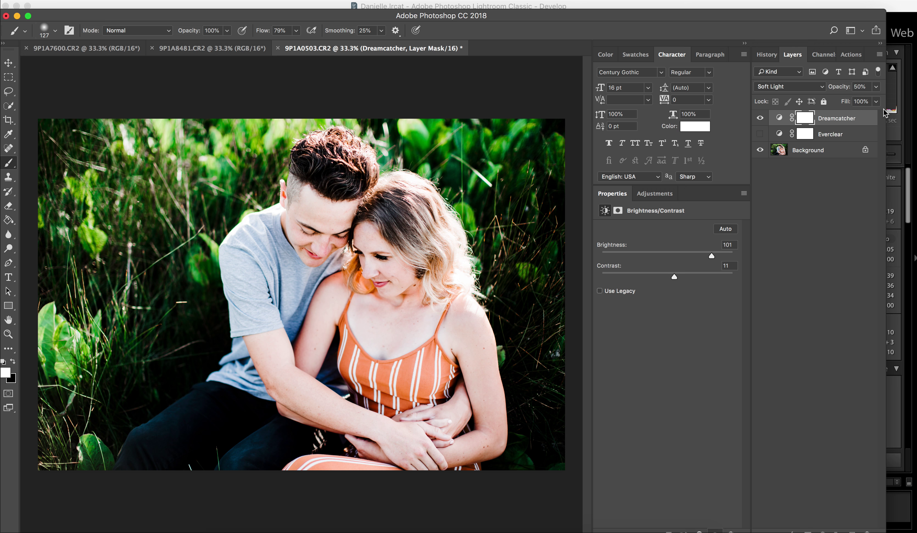
- Reduce the Dreamcatcher layer's opacity to 26%
{"action": "left_click", "coordinate": [877, 87]}
{"action": "left_click_drag", "start_coordinate": [872, 101], "coordinate": [840, 102]}
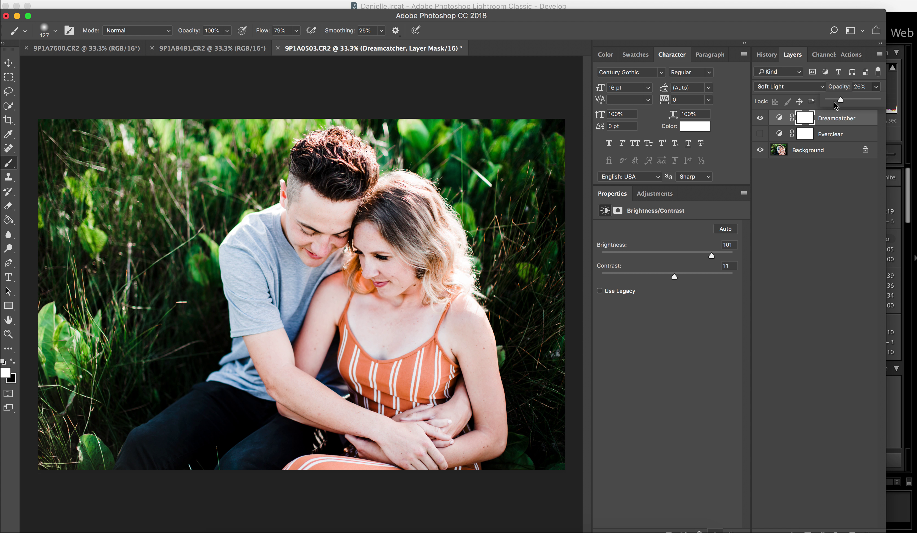
- Compare the seated couple photo with and without the Dreamcatcher layer at its reduced opacity
{"action": "left_click", "coordinate": [761, 118]}
{"action": "left_click", "coordinate": [761, 118]}
{"action": "left_click", "coordinate": [760, 118]}
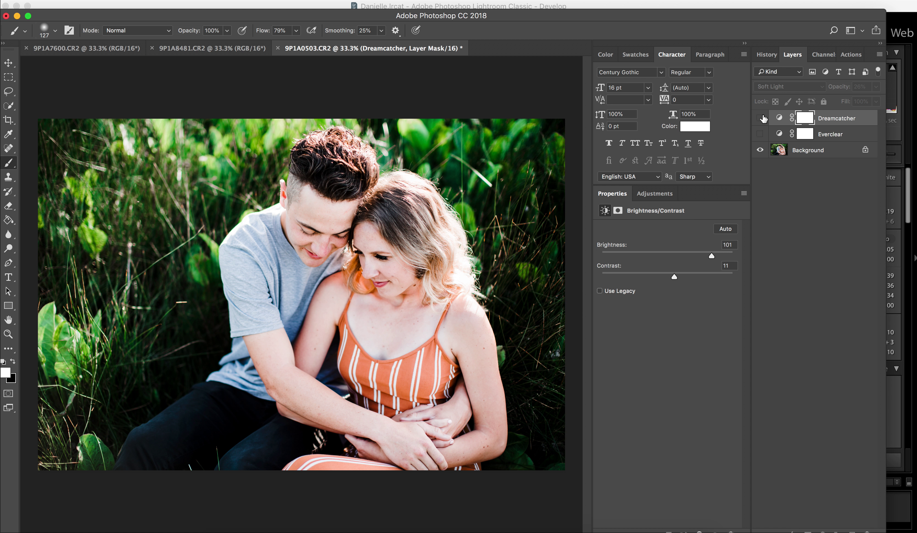
{"action": "left_click", "coordinate": [761, 118]}
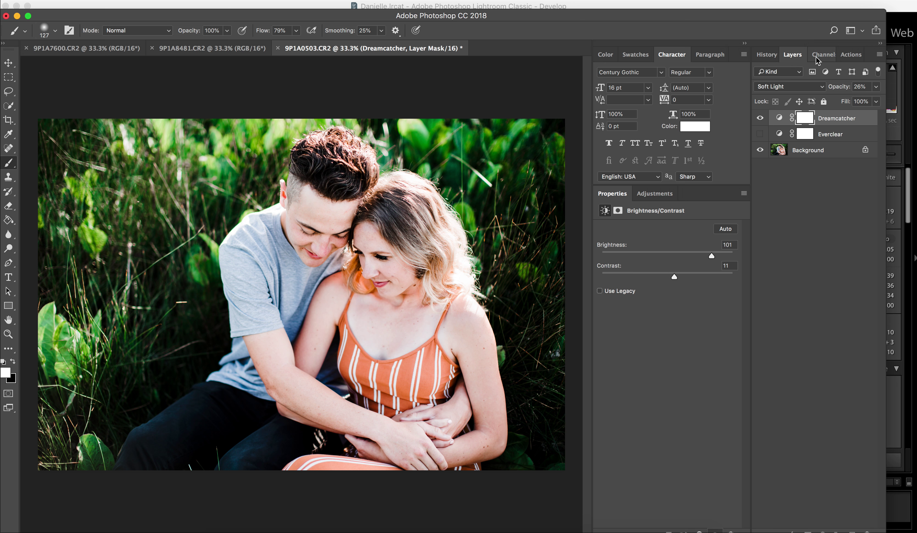
- Hide the Dreamcatcher layer and run the Depth of a Pop Star action on the seated couple photo
{"action": "left_click", "coordinate": [853, 55]}
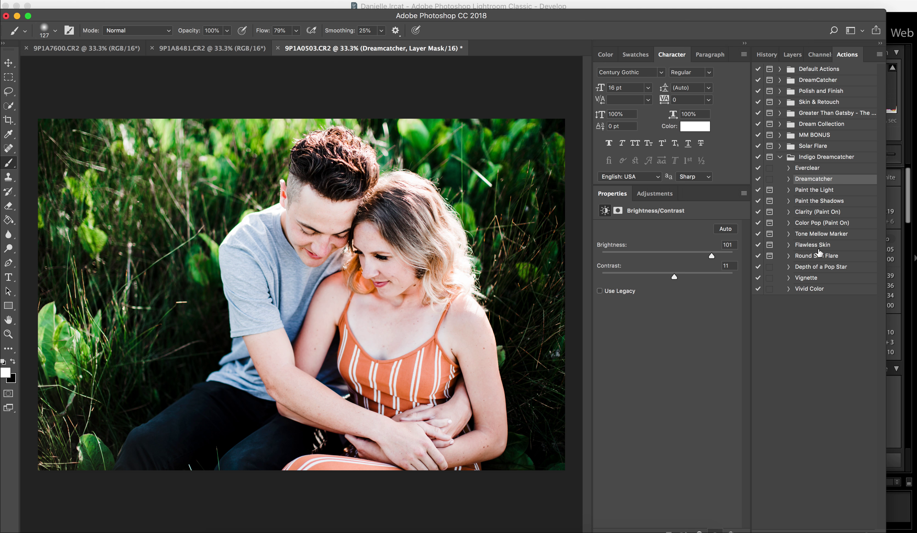
{"action": "left_click", "coordinate": [818, 246]}
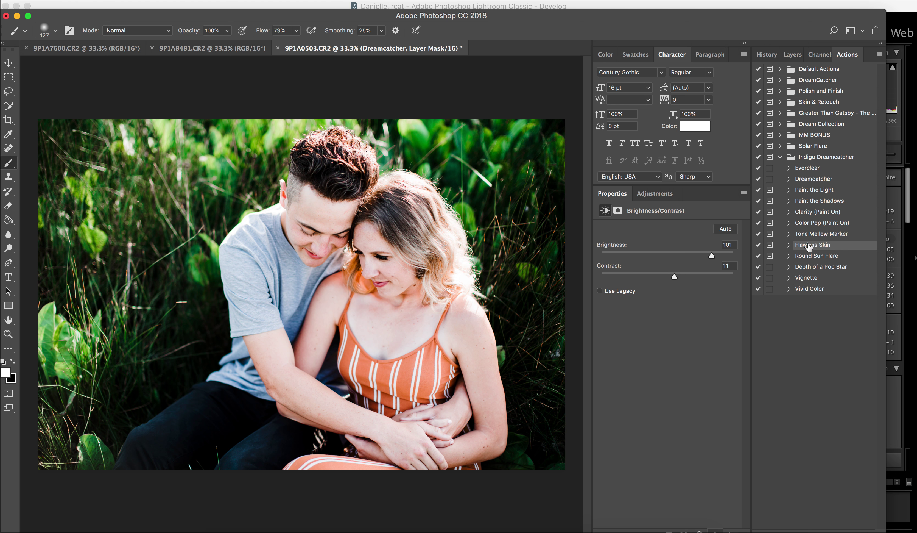
{"action": "left_click", "coordinate": [814, 267]}
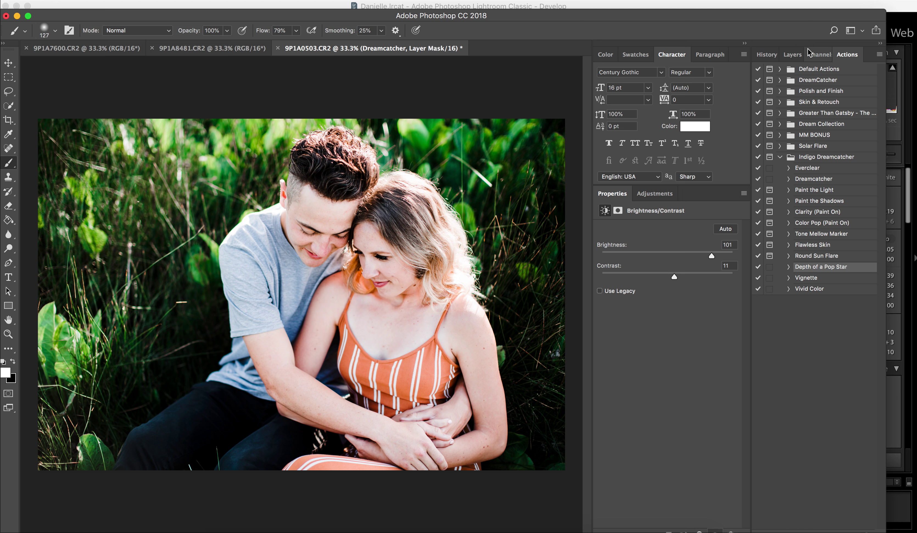
{"action": "left_click", "coordinate": [794, 55]}
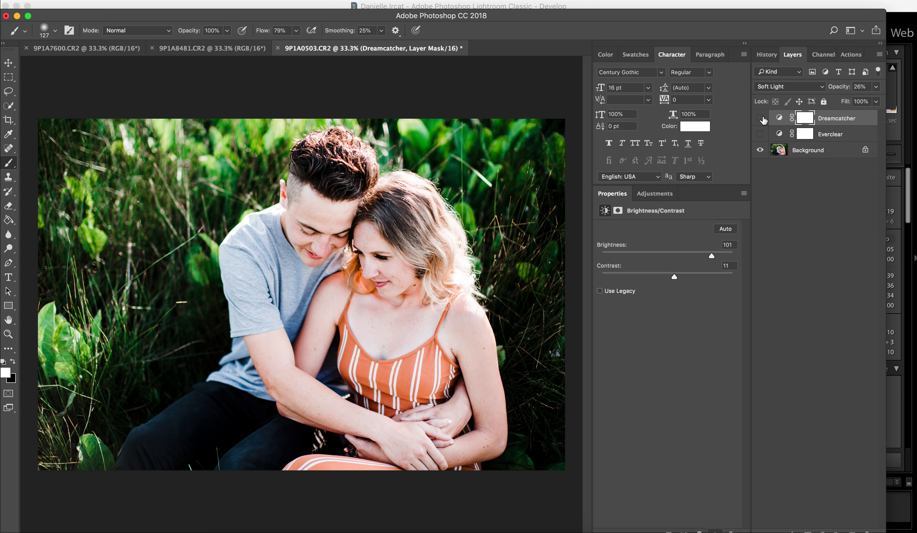
{"action": "left_click", "coordinate": [847, 54]}
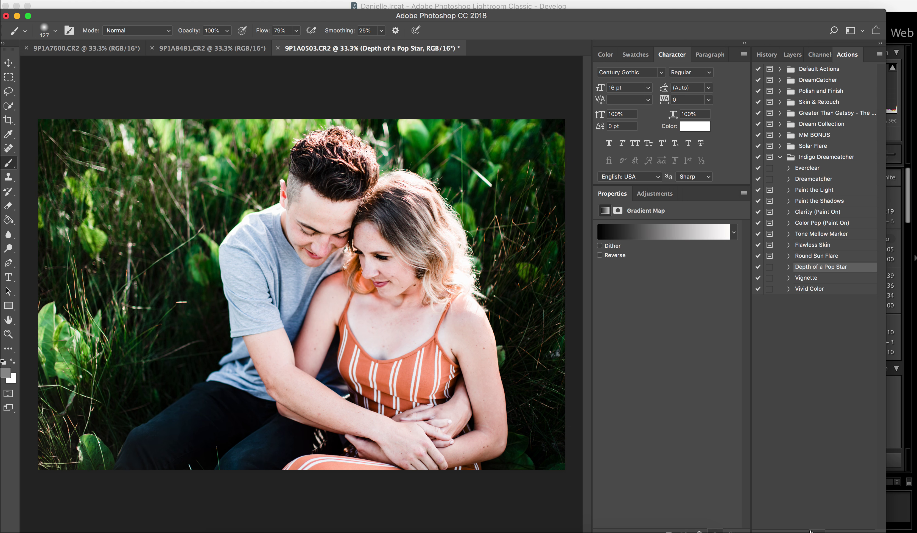
- Compare the seated couple photo with and without the Depth of a Pop Star layer
{"action": "left_click", "coordinate": [793, 54]}
{"action": "left_click", "coordinate": [761, 118]}
{"action": "left_click", "coordinate": [761, 118]}
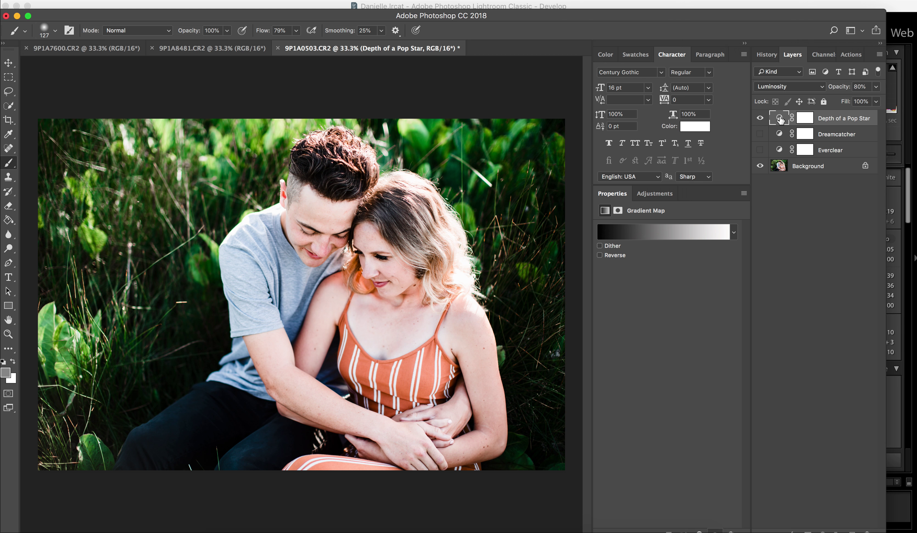
{"action": "left_click", "coordinate": [760, 118]}
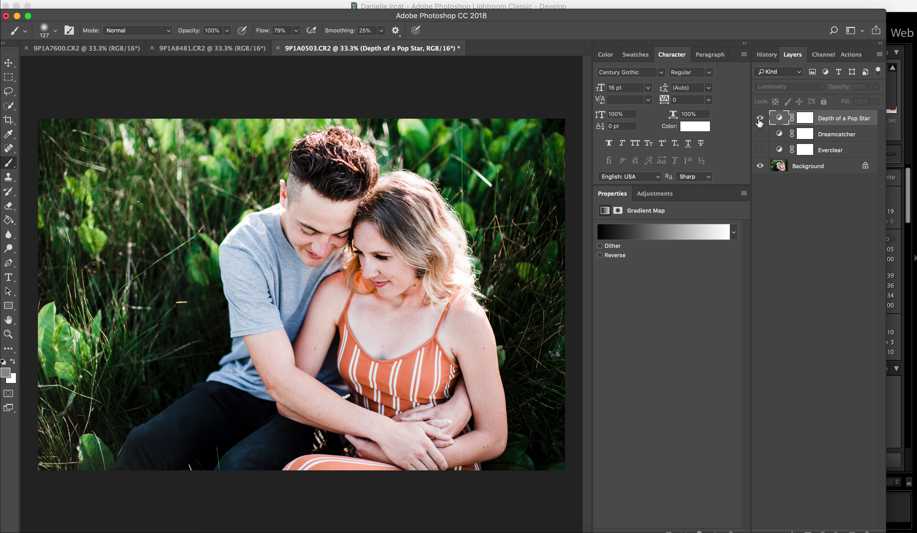
{"action": "left_click", "coordinate": [761, 118]}
{"action": "left_click", "coordinate": [760, 118]}
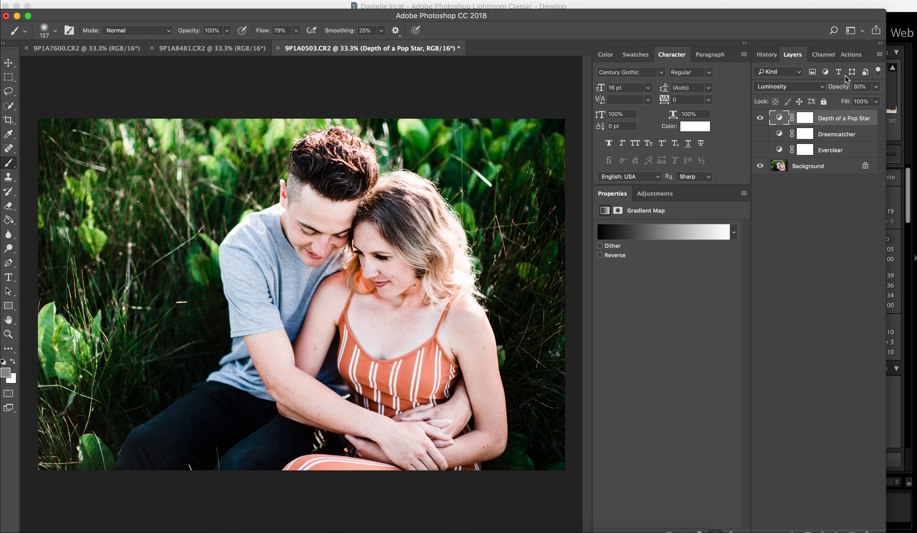
- Run the Clarity (Paint On) action on the seated couple photo and paint details in with white on its layer mask
{"action": "left_click", "coordinate": [851, 54]}
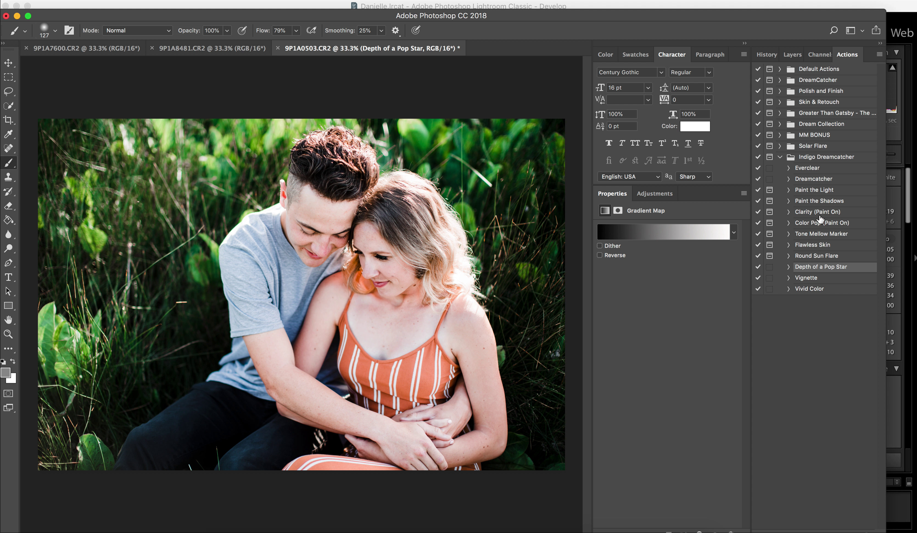
{"action": "left_click", "coordinate": [819, 213]}
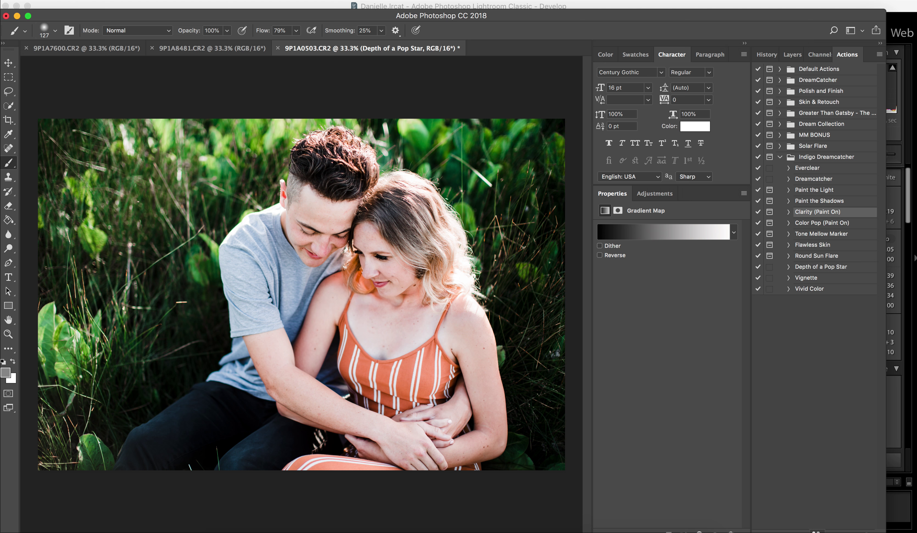
{"action": "left_click", "coordinate": [817, 532]}
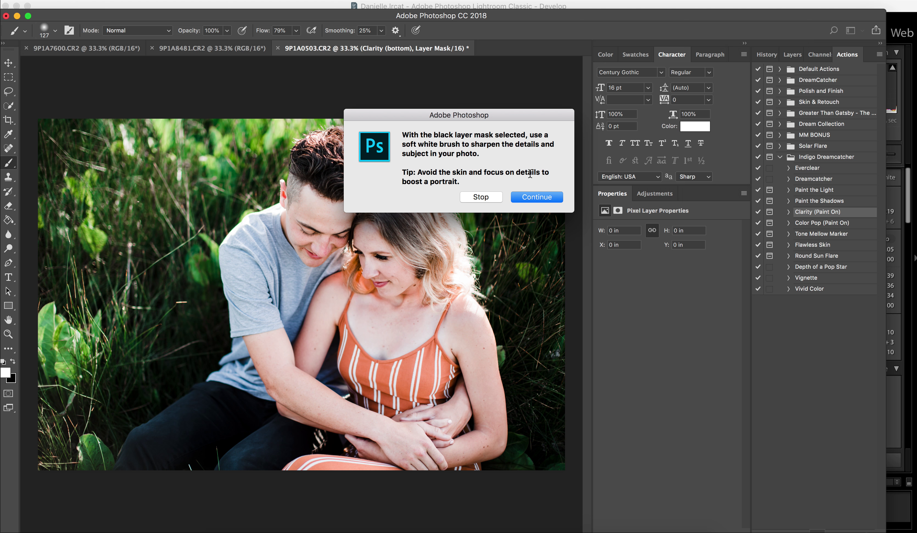
{"action": "left_click", "coordinate": [536, 197]}
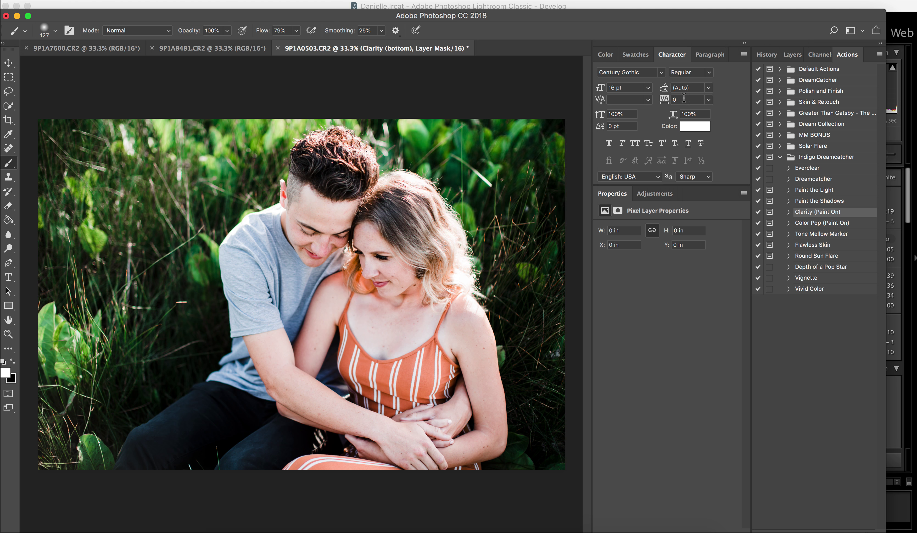
{"action": "left_click", "coordinate": [792, 54]}
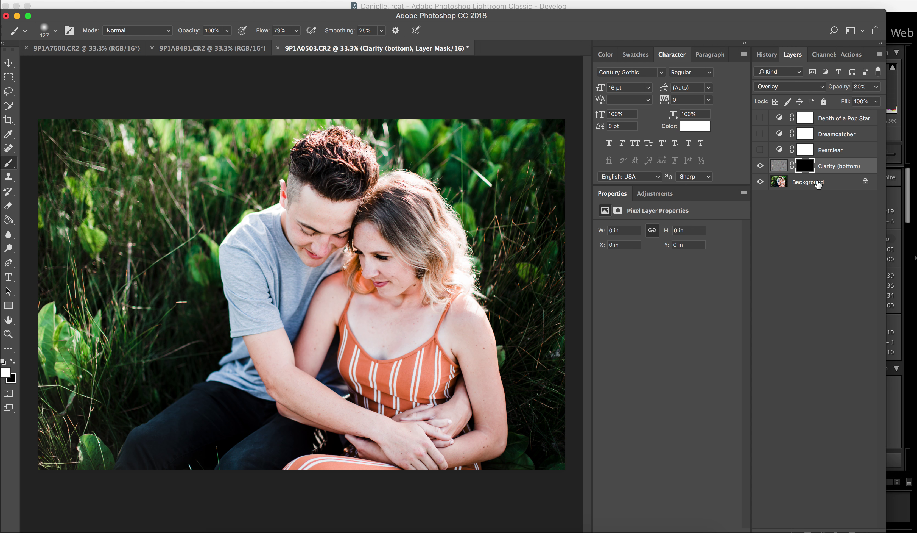
{"action": "left_click", "coordinate": [806, 168]}
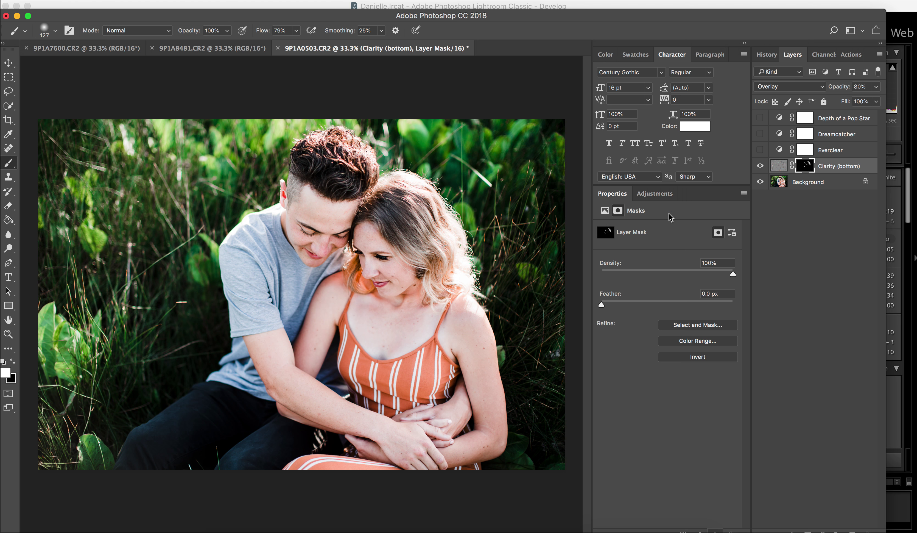
- Compare the photo with and without the Clarity (bottom) layer, and leave that layer hidden
{"action": "left_click", "coordinate": [761, 166]}
{"action": "left_click", "coordinate": [761, 166]}
{"action": "left_click", "coordinate": [761, 165]}
{"action": "left_click", "coordinate": [761, 166]}
{"action": "left_click", "coordinate": [761, 166]}
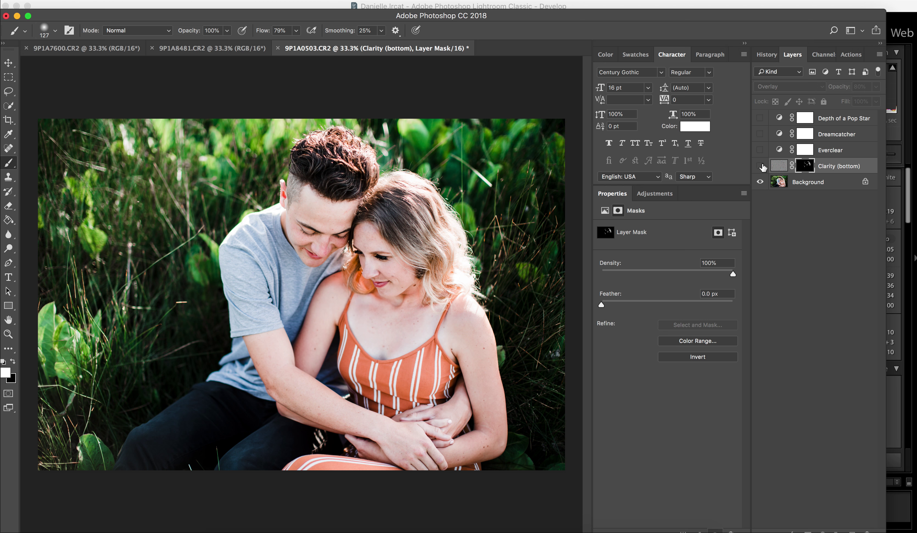
- Run the Vignette action on the seated couple photo
{"action": "left_click", "coordinate": [852, 55]}
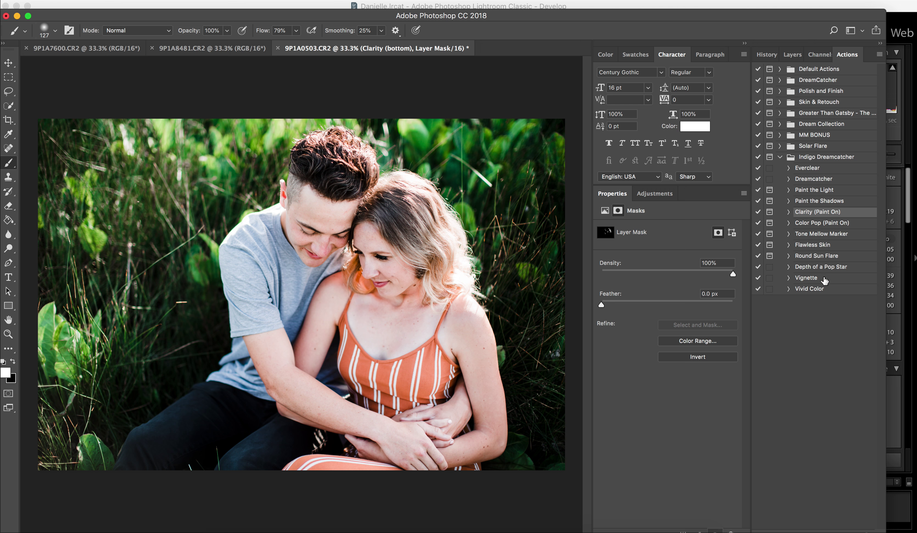
{"action": "left_click", "coordinate": [824, 278]}
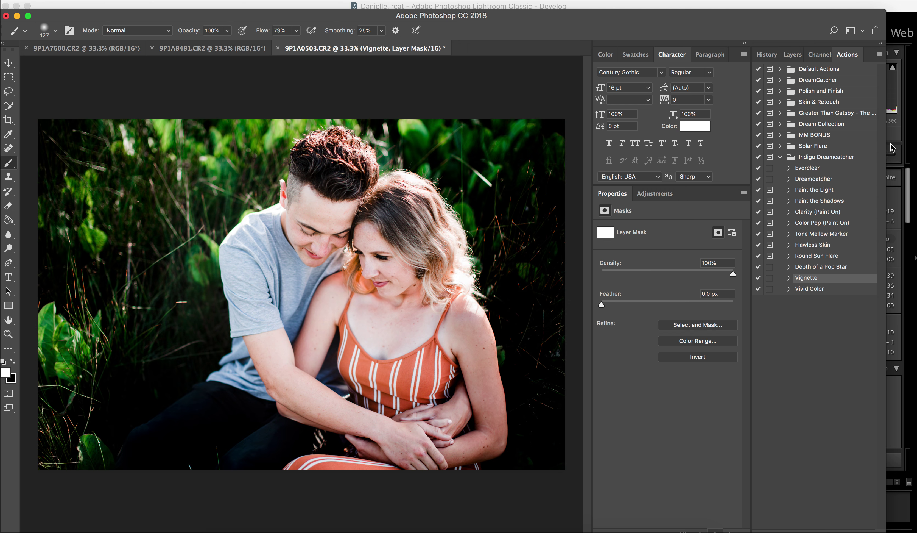
- Reduce the Vignette layer's opacity to 35% and compare the seated couple photo with and without it
{"action": "left_click", "coordinate": [792, 54]}
{"action": "left_click", "coordinate": [876, 87]}
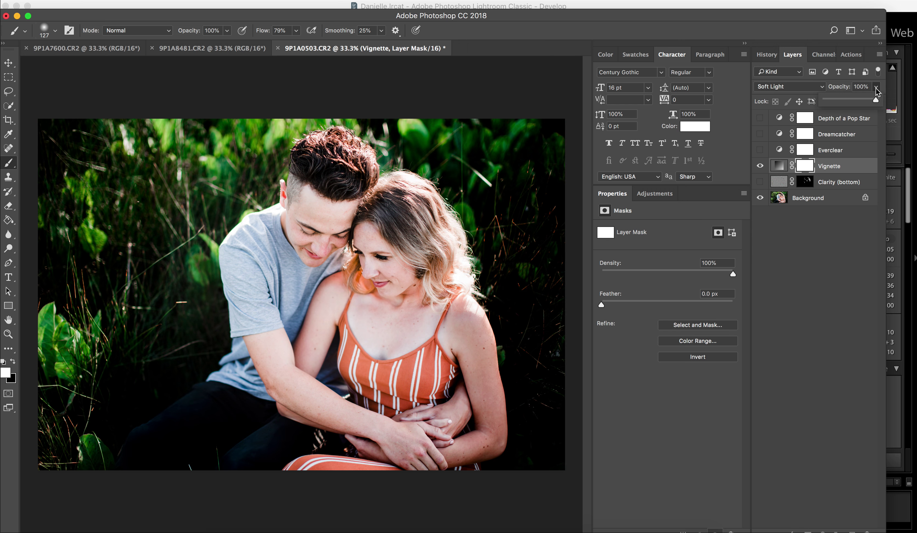
{"action": "left_click", "coordinate": [847, 100]}
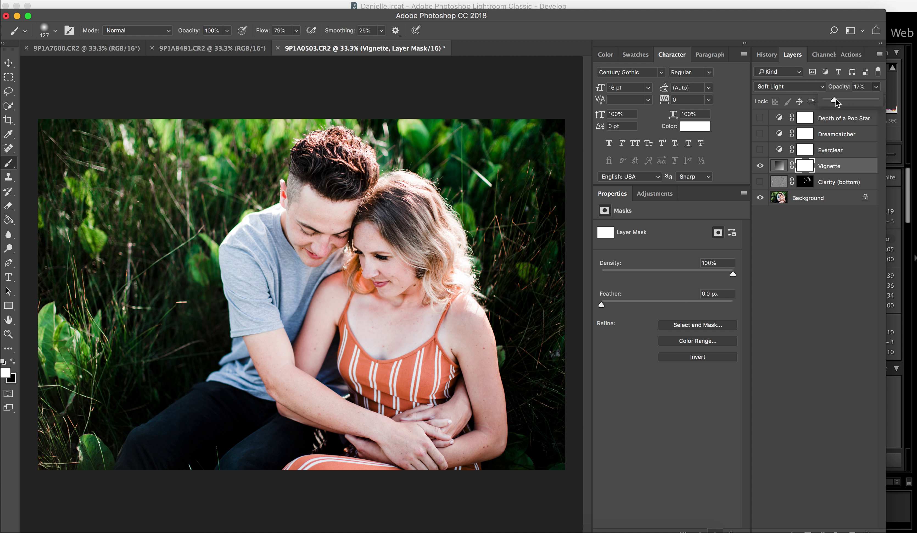
{"action": "left_click_drag", "start_coordinate": [836, 99], "coordinate": [839, 100]}
{"action": "left_click", "coordinate": [761, 166]}
{"action": "left_click", "coordinate": [761, 166]}
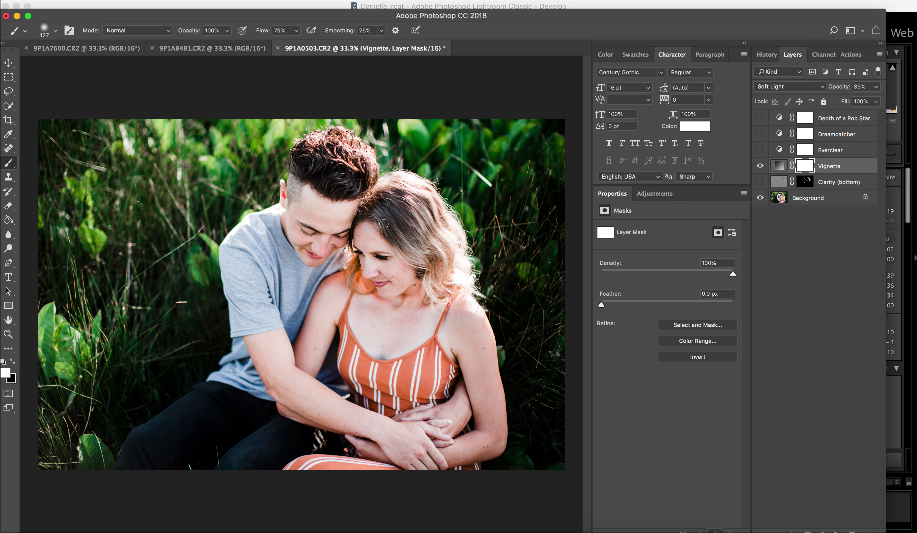
- Switch to the wedding couple photo 9P1A8481.CR2 and run the Vignette action on it
{"action": "left_click", "coordinate": [219, 49]}
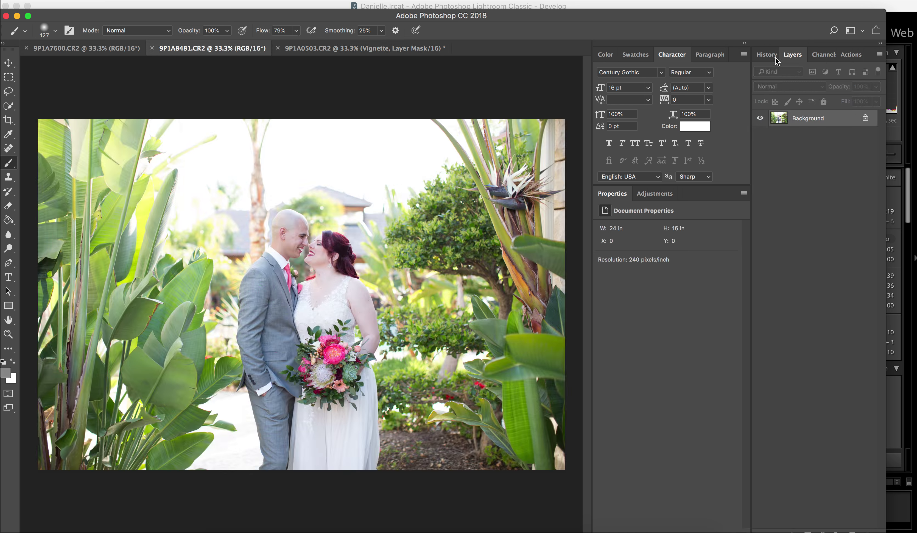
{"action": "left_click", "coordinate": [848, 54]}
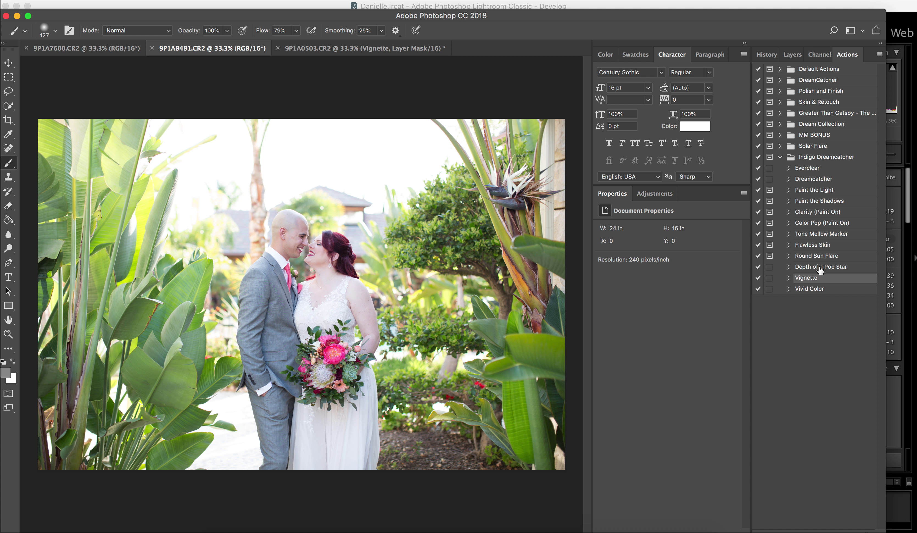
{"action": "left_click", "coordinate": [814, 531]}
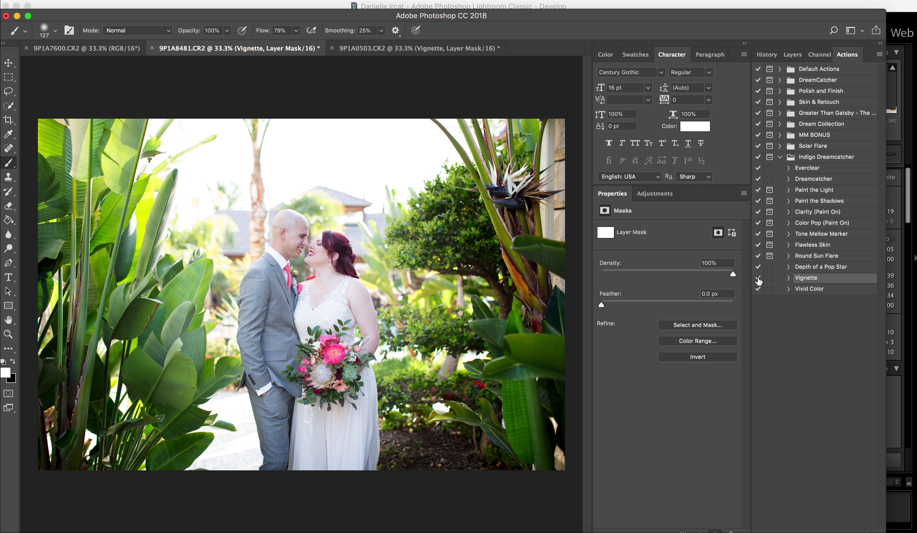
- Compare the wedding couple photo with and without the Vignette layer, keeping the layer visible
{"action": "left_click", "coordinate": [792, 55]}
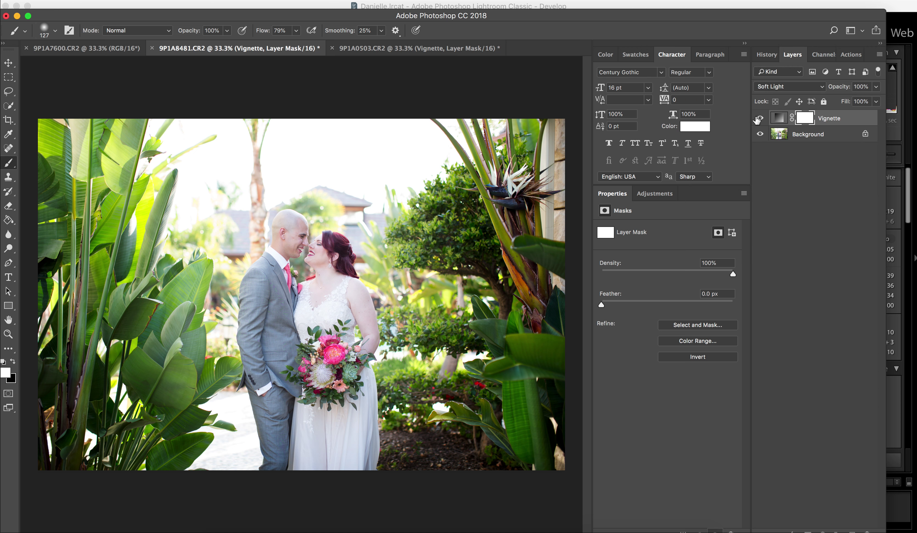
{"action": "left_click", "coordinate": [759, 119]}
{"action": "left_click", "coordinate": [760, 119]}
{"action": "left_click", "coordinate": [759, 119]}
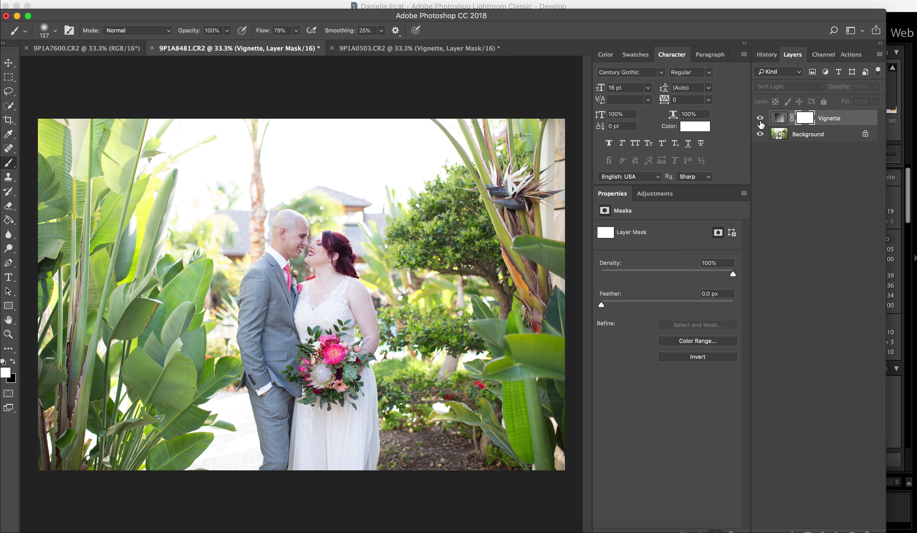
{"action": "left_click", "coordinate": [760, 119]}
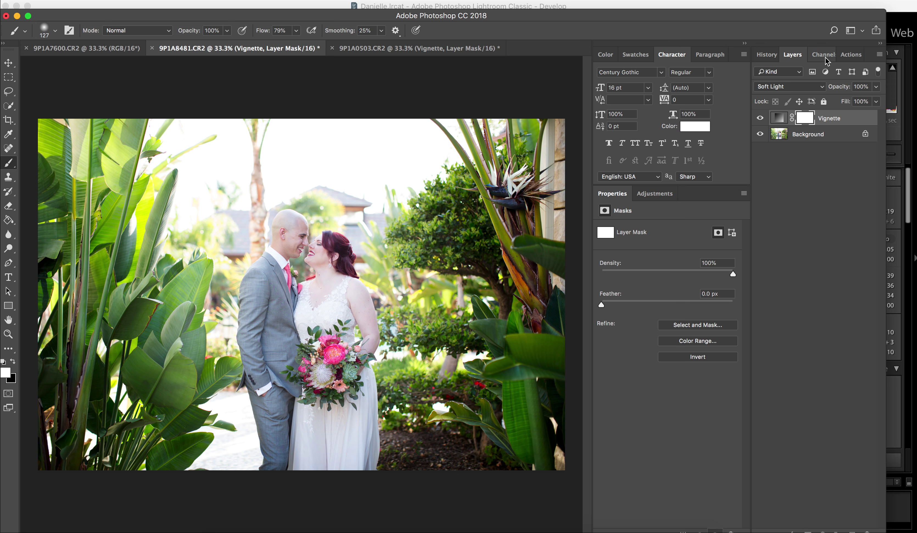
- Run the Dreamcatcher action on the wedding couple photo and view the resulting layer
{"action": "left_click", "coordinate": [843, 57]}
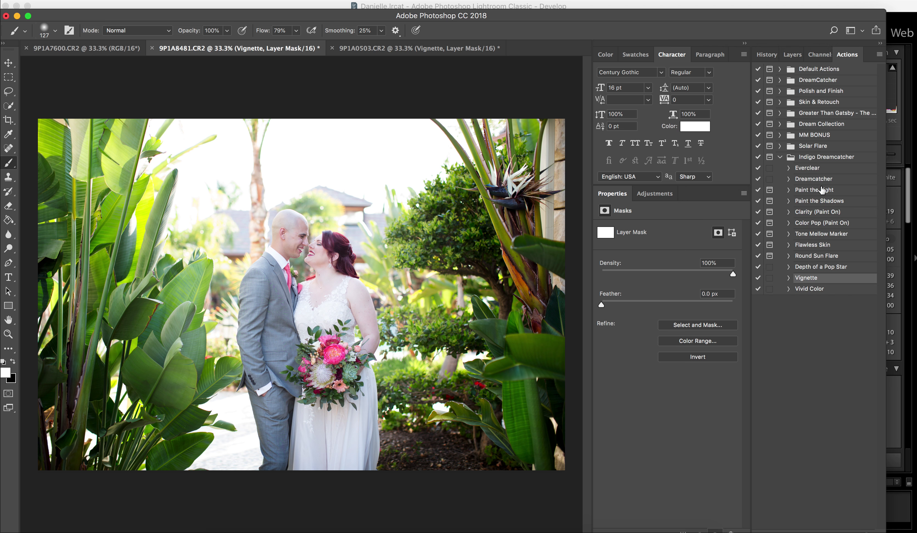
{"action": "left_click", "coordinate": [822, 179]}
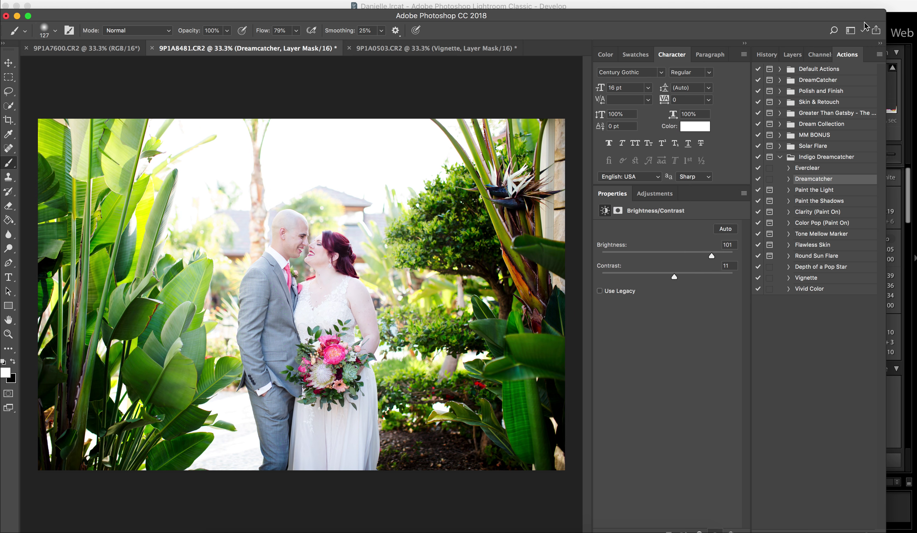
{"action": "left_click", "coordinate": [793, 54]}
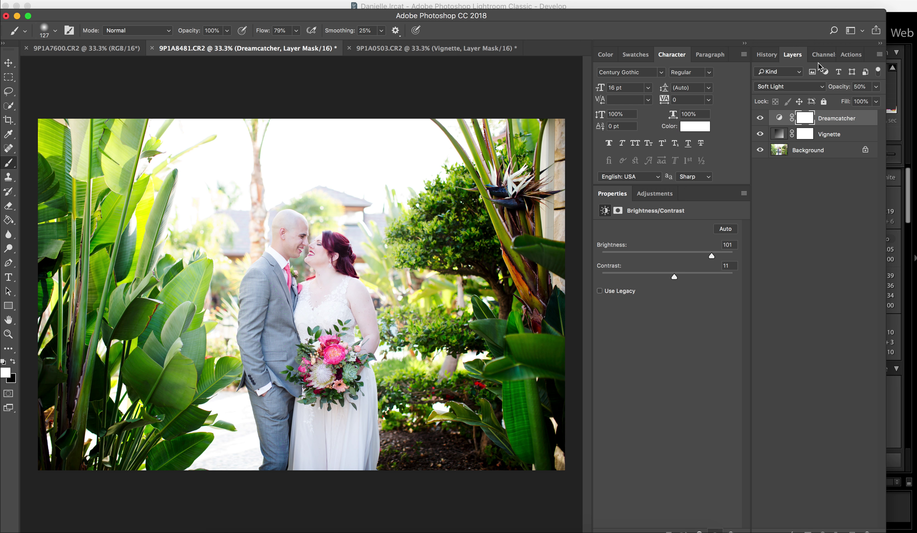
- Run the Paint the Shadows action on the wedding couple photo and continue past its instruction message
{"action": "left_click", "coordinate": [847, 55]}
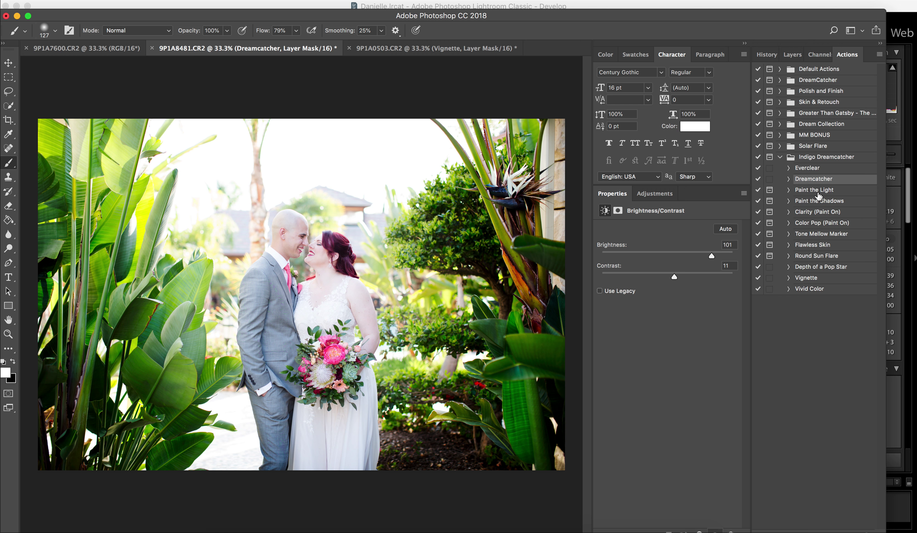
{"action": "left_click", "coordinate": [820, 201]}
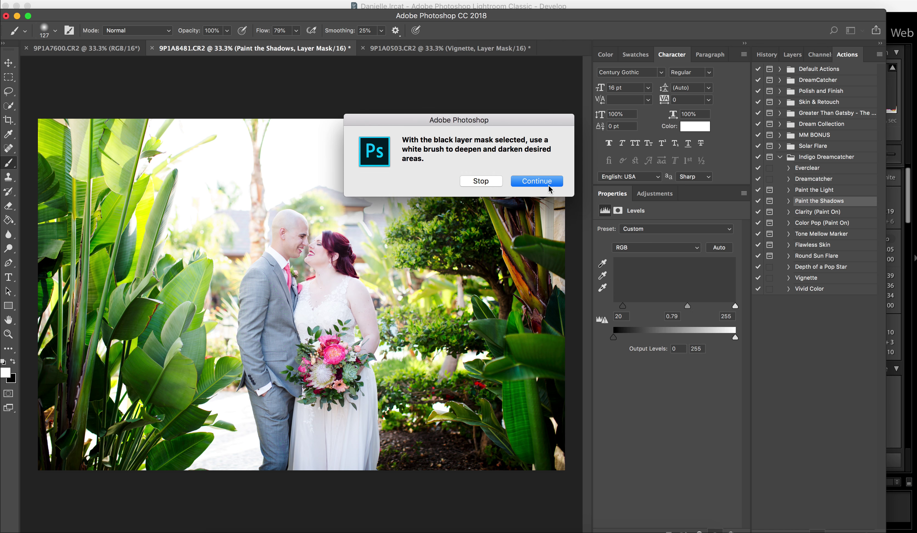
{"action": "left_click", "coordinate": [551, 188]}
- Enlarge the brush to 412 px and paint white on the Paint the Shadows mask over the groom's suit and the adjacent leaves
{"action": "left_click", "coordinate": [55, 32]}
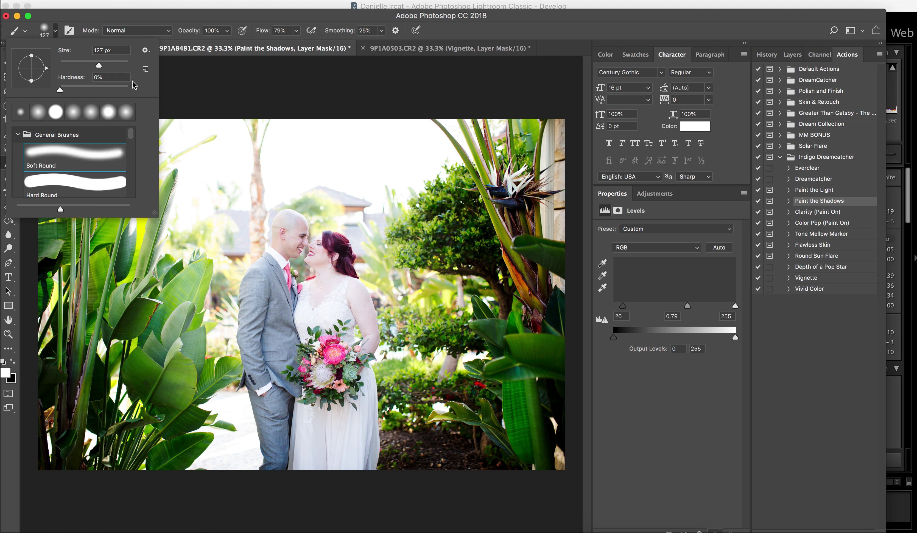
{"action": "left_click_drag", "start_coordinate": [113, 66], "coordinate": [119, 65]}
{"action": "key", "text": "Return"}
{"action": "mouse_move", "coordinate": [315, 391]}
{"action": "left_mouse_down"}
{"action": "mouse_move", "coordinate": [311, 371]}
{"action": "mouse_move", "coordinate": [278, 356]}
{"action": "mouse_move", "coordinate": [261, 280]}
{"action": "mouse_move", "coordinate": [270, 421]}
{"action": "mouse_move", "coordinate": [247, 266]}
{"action": "mouse_move", "coordinate": [190, 257]}
{"action": "mouse_move", "coordinate": [183, 234]}
{"action": "mouse_move", "coordinate": [269, 166]}
{"action": "mouse_move", "coordinate": [355, 221]}
{"action": "mouse_move", "coordinate": [380, 215]}
{"action": "mouse_move", "coordinate": [338, 203]}
{"action": "mouse_move", "coordinate": [455, 303]}
{"action": "mouse_move", "coordinate": [388, 293]}
{"action": "mouse_move", "coordinate": [380, 303]}
{"action": "mouse_move", "coordinate": [402, 355]}
{"action": "mouse_move", "coordinate": [438, 364]}
{"action": "mouse_move", "coordinate": [384, 370]}
{"action": "mouse_move", "coordinate": [392, 436]}
{"action": "mouse_move", "coordinate": [403, 366]}
{"action": "mouse_move", "coordinate": [196, 404]}
{"action": "mouse_move", "coordinate": [227, 395]}
{"action": "mouse_move", "coordinate": [227, 336]}
{"action": "mouse_move", "coordinate": [209, 244]}
{"action": "mouse_move", "coordinate": [216, 257]}
{"action": "mouse_move", "coordinate": [182, 211]}
{"action": "mouse_move", "coordinate": [253, 184]}
{"action": "mouse_move", "coordinate": [252, 241]}
{"action": "mouse_move", "coordinate": [290, 99]}
{"action": "mouse_move", "coordinate": [275, 176]}
{"action": "mouse_move", "coordinate": [221, 225]}
{"action": "mouse_move", "coordinate": [225, 285]}
{"action": "left_mouse_up"}
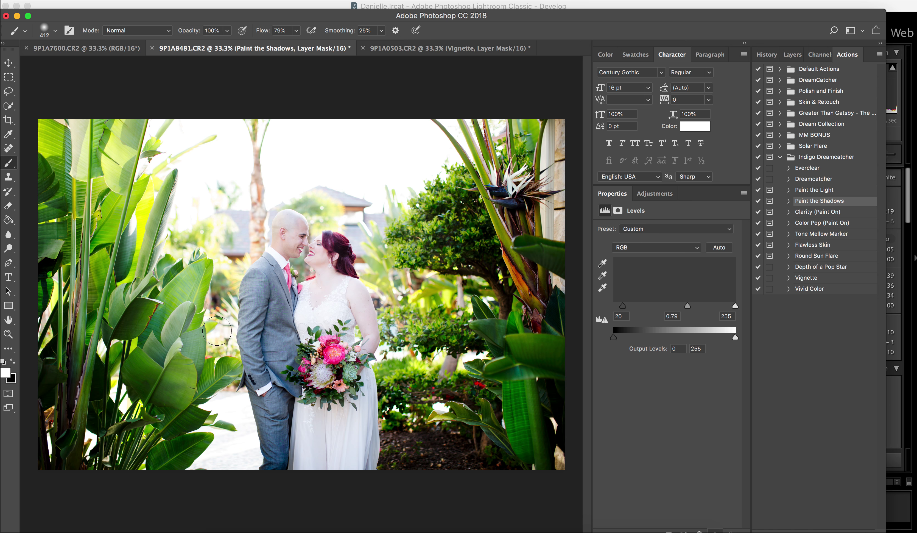
- Preview the Paint the Shadows layer at different opacities on the wedding couple photo, leaving it at 100%
{"action": "left_click", "coordinate": [793, 55]}
{"action": "left_click", "coordinate": [877, 87]}
{"action": "left_click_drag", "start_coordinate": [876, 101], "coordinate": [901, 104]}
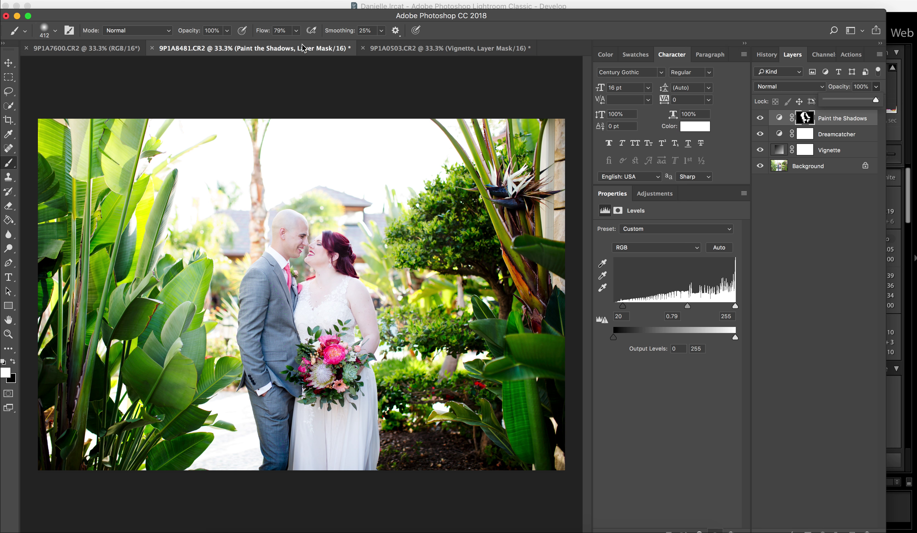
- Switch to the seated couple photo 9P1A0503.CR2 and run the Paint the Light action from the Indigo Dreamcatcher set
{"action": "left_click", "coordinate": [68, 49]}
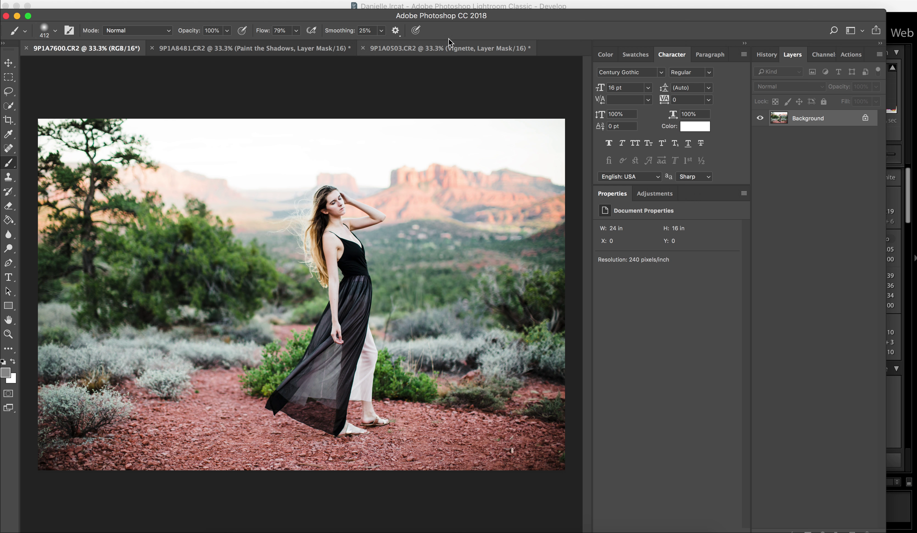
{"action": "left_click", "coordinate": [446, 50]}
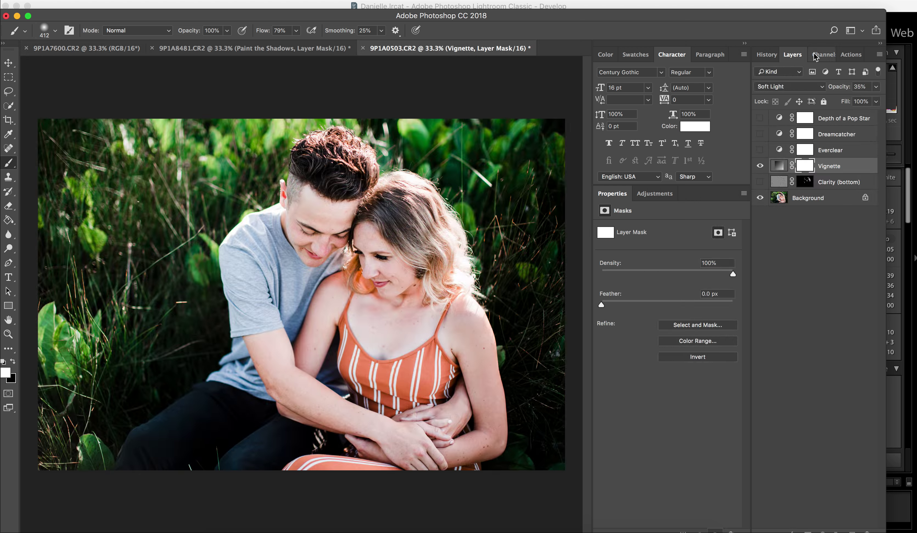
{"action": "left_click", "coordinate": [823, 55]}
{"action": "left_click", "coordinate": [848, 55]}
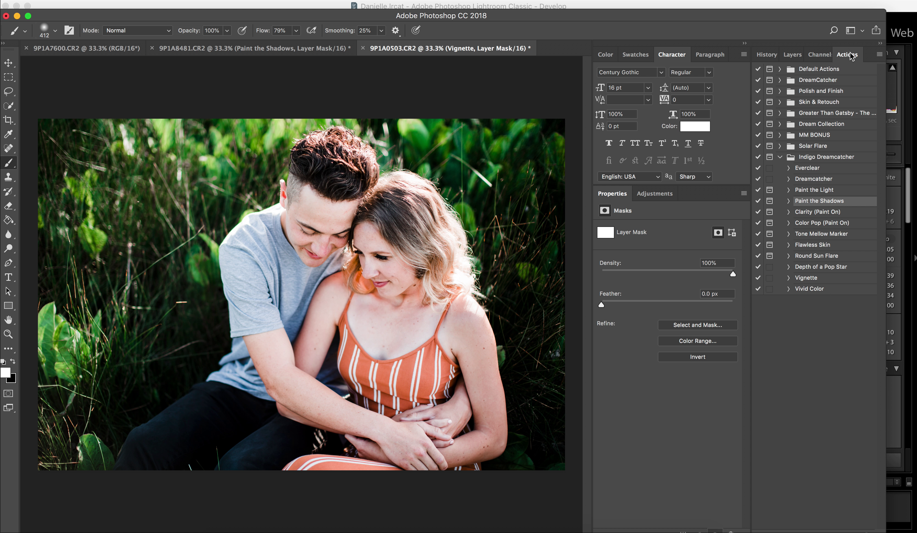
{"action": "left_click", "coordinate": [823, 194]}
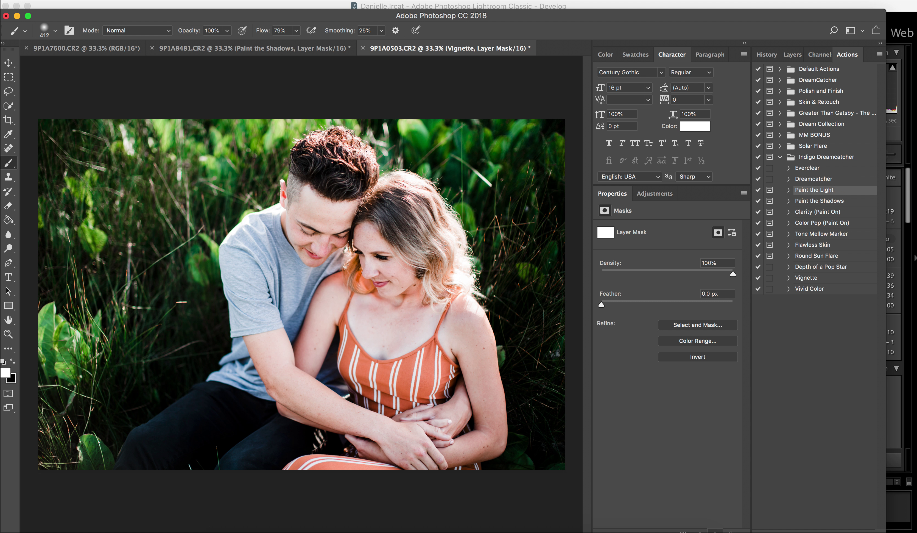
{"action": "left_click", "coordinate": [814, 531]}
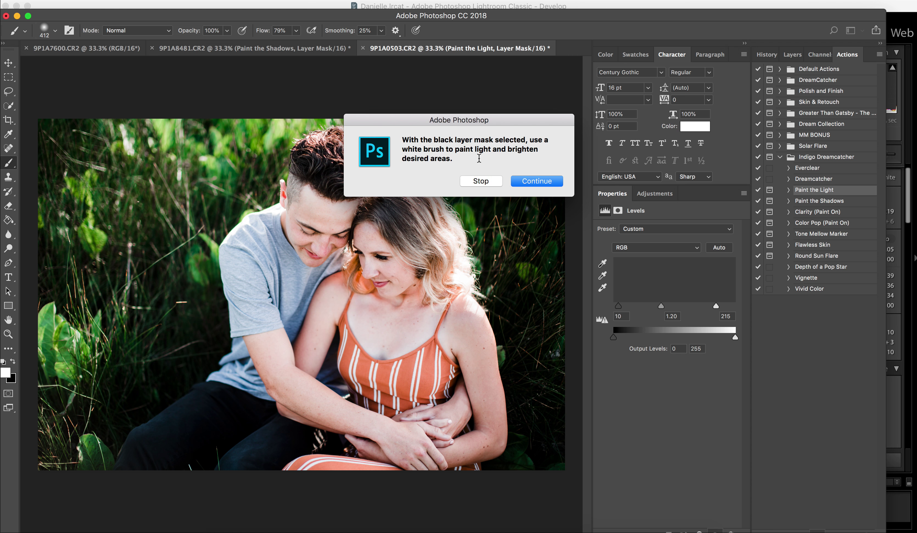
- Continue past the instruction message and paint white on the Paint the Light mask over the couple's skin
{"action": "left_click", "coordinate": [537, 180]}
{"action": "mouse_move", "coordinate": [396, 272]}
{"action": "left_mouse_down"}
{"action": "mouse_move", "coordinate": [368, 237]}
{"action": "mouse_move", "coordinate": [376, 294]}
{"action": "mouse_move", "coordinate": [363, 314]}
{"action": "mouse_move", "coordinate": [387, 344]}
{"action": "mouse_move", "coordinate": [352, 300]}
{"action": "mouse_move", "coordinate": [366, 335]}
{"action": "mouse_move", "coordinate": [426, 287]}
{"action": "mouse_move", "coordinate": [394, 340]}
{"action": "mouse_move", "coordinate": [435, 316]}
{"action": "mouse_move", "coordinate": [394, 339]}
{"action": "mouse_move", "coordinate": [342, 286]}
{"action": "mouse_move", "coordinate": [310, 361]}
{"action": "mouse_move", "coordinate": [328, 294]}
{"action": "mouse_move", "coordinate": [451, 310]}
{"action": "mouse_move", "coordinate": [480, 362]}
{"action": "mouse_move", "coordinate": [489, 411]}
{"action": "mouse_move", "coordinate": [482, 433]}
{"action": "mouse_move", "coordinate": [456, 452]}
{"action": "mouse_move", "coordinate": [396, 441]}
{"action": "mouse_move", "coordinate": [444, 424]}
{"action": "mouse_move", "coordinate": [369, 428]}
{"action": "mouse_move", "coordinate": [317, 413]}
{"action": "mouse_move", "coordinate": [257, 355]}
{"action": "mouse_move", "coordinate": [272, 344]}
{"action": "mouse_move", "coordinate": [293, 379]}
{"action": "left_mouse_up"}
{"action": "mouse_move", "coordinate": [298, 226]}
{"action": "left_mouse_down"}
{"action": "mouse_move", "coordinate": [319, 230]}
{"action": "mouse_move", "coordinate": [296, 238]}
{"action": "mouse_move", "coordinate": [320, 249]}
{"action": "left_mouse_up"}
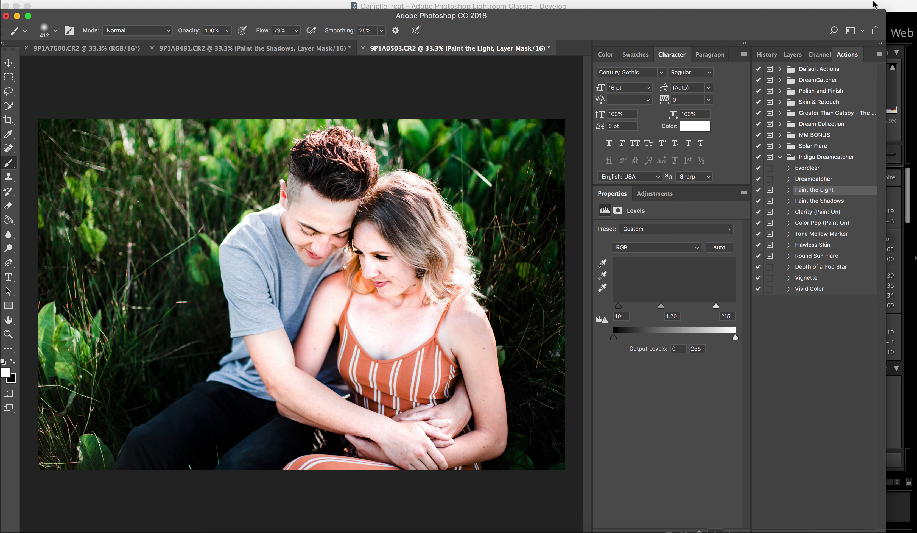
- Compare the seated couple photo with and without the Paint the Light layer, and lower that layer's opacity to 41%
{"action": "left_click", "coordinate": [792, 54]}
{"action": "left_click", "coordinate": [761, 165]}
{"action": "left_click", "coordinate": [761, 166]}
{"action": "left_click", "coordinate": [761, 165]}
{"action": "left_click", "coordinate": [761, 166]}
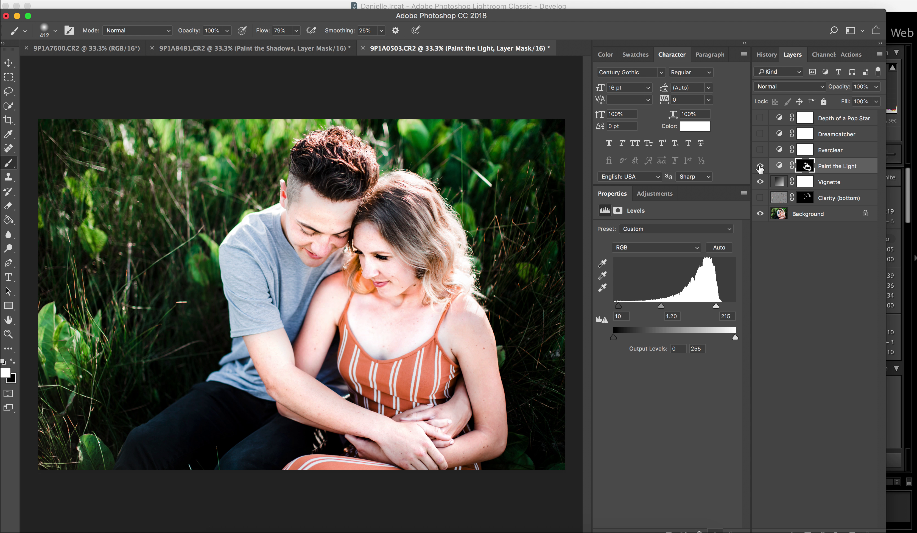
{"action": "left_click", "coordinate": [877, 88]}
{"action": "left_click_drag", "start_coordinate": [878, 99], "coordinate": [848, 107]}
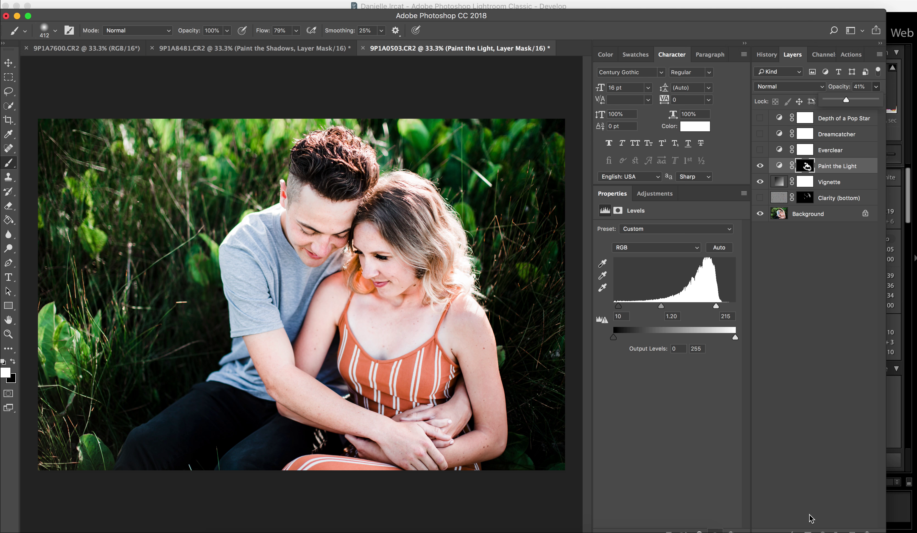
- Return to the wedding couple photo and compare it with and without the Paint the Shadows layer, keeping the layer visible
{"action": "left_click", "coordinate": [281, 50]}
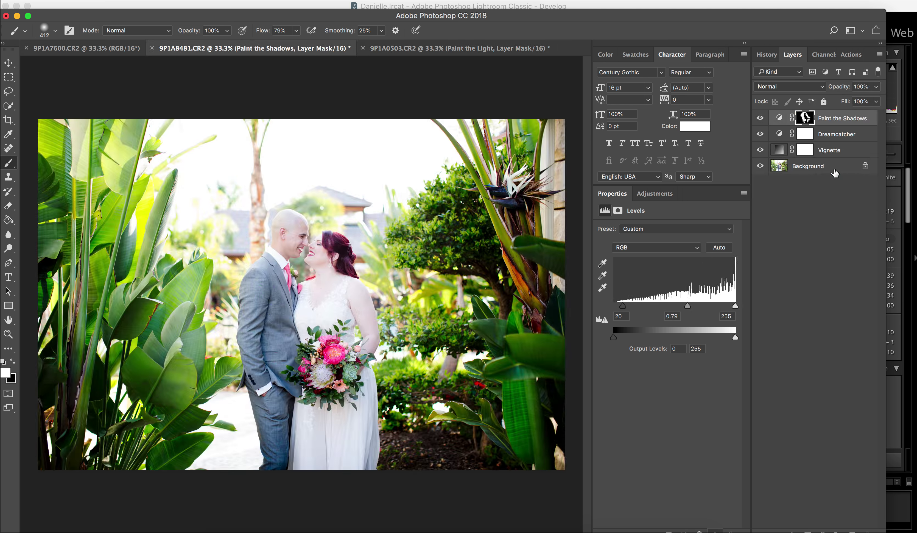
{"action": "left_click", "coordinate": [762, 117]}
{"action": "left_click", "coordinate": [762, 117]}
- Examine the Tone Mellow Marker action in the Indigo Dreamcatcher set, without running it
{"action": "left_click", "coordinate": [848, 55]}
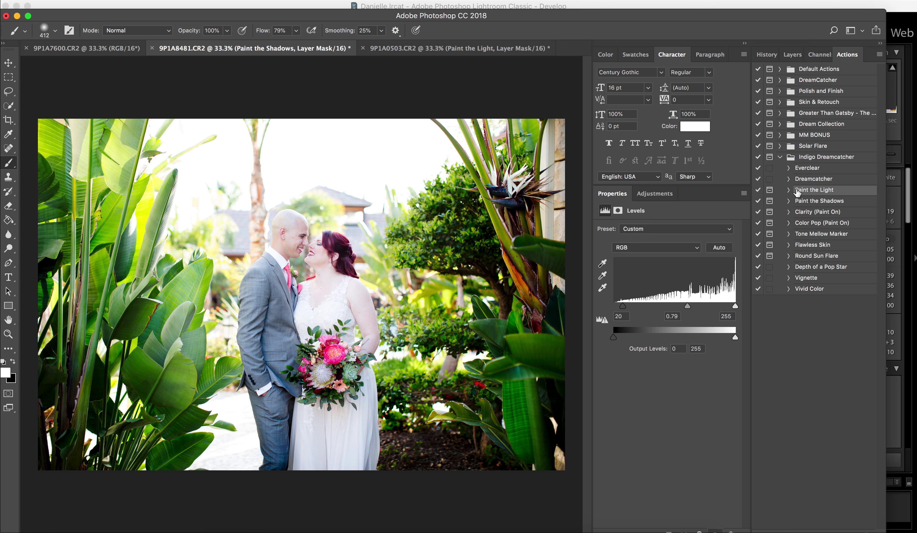
{"action": "left_click", "coordinate": [847, 235]}
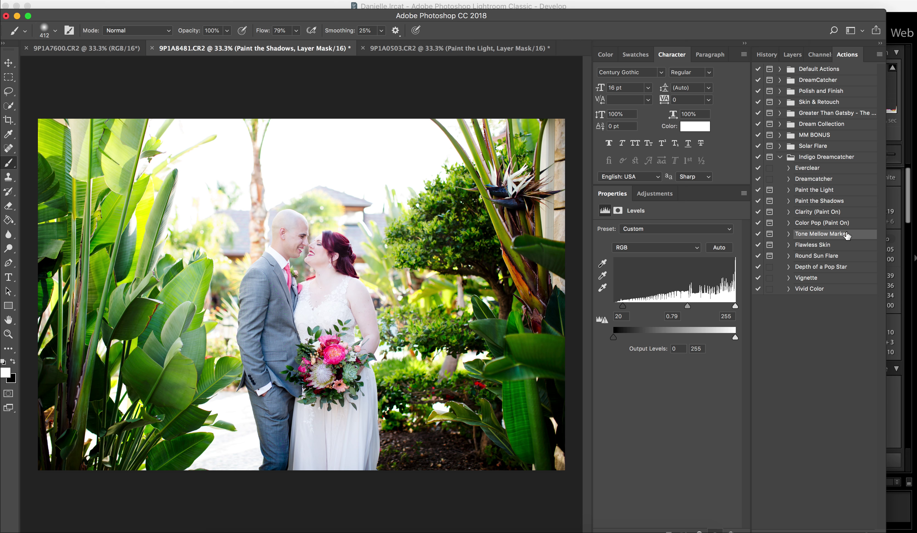
{"action": "left_click", "coordinate": [789, 234]}
{"action": "left_click", "coordinate": [788, 234]}
- Switch to the desert portrait 9P1A7600.CR2 and run the Dreamcatcher action on it
{"action": "left_click", "coordinate": [98, 55]}
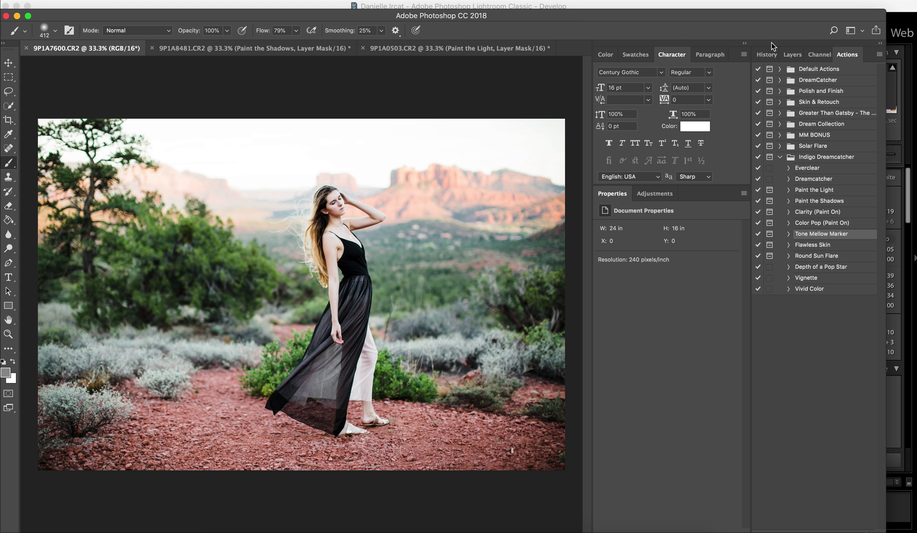
{"action": "left_click", "coordinate": [789, 58]}
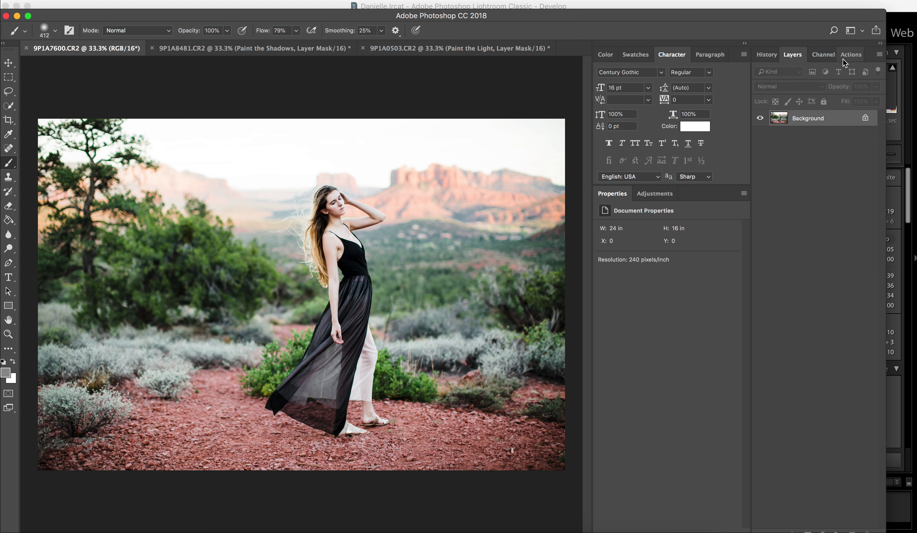
{"action": "left_click", "coordinate": [845, 59]}
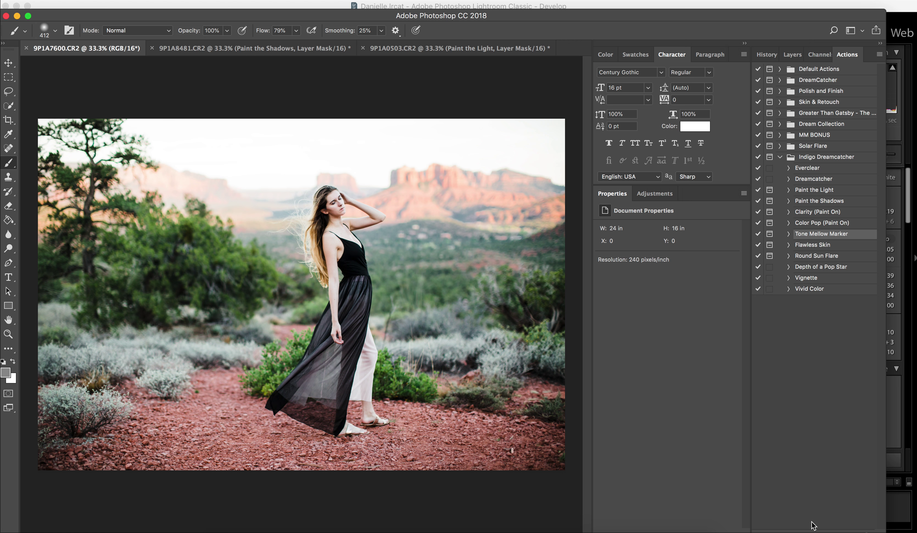
{"action": "left_click", "coordinate": [811, 178]}
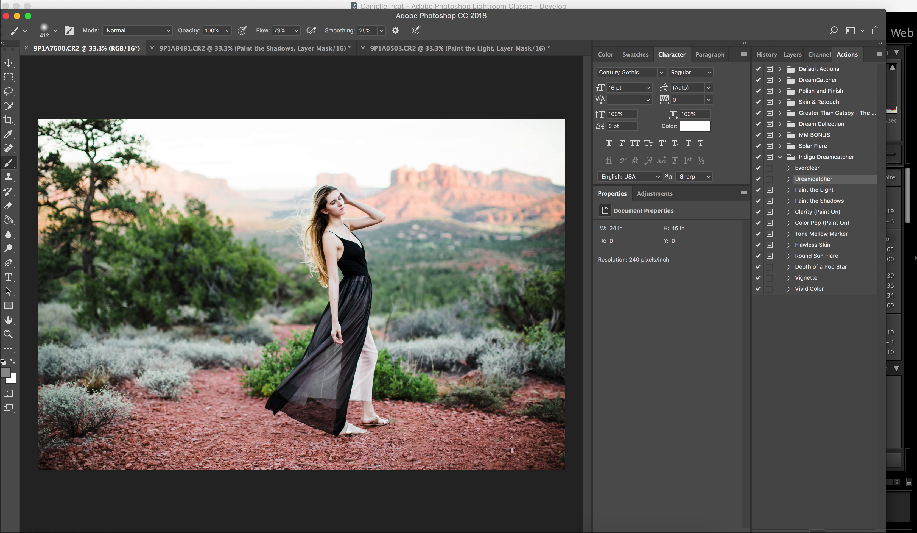
{"action": "left_click", "coordinate": [817, 531]}
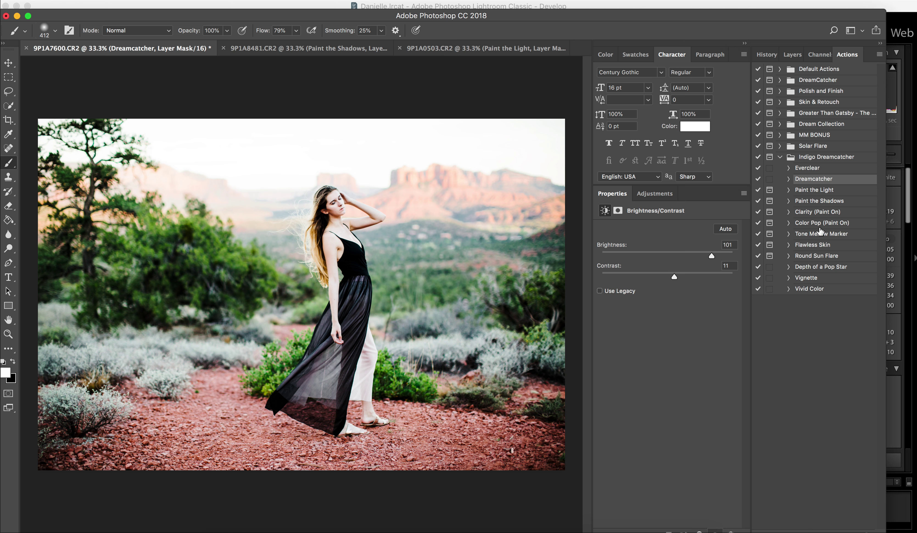
- Compare the desert portrait with and without the Dreamcatcher layer, keeping the layer visible
{"action": "left_click", "coordinate": [792, 55]}
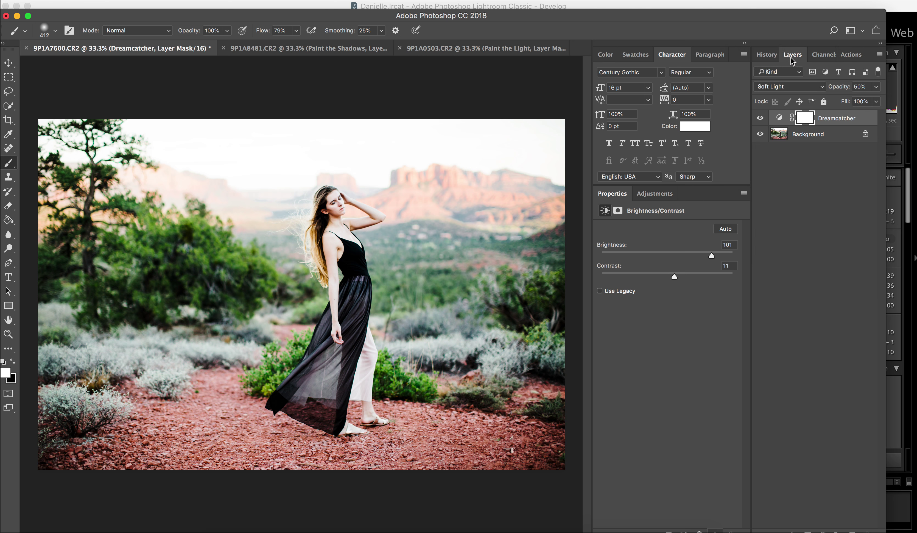
{"action": "left_click", "coordinate": [760, 118]}
{"action": "left_click", "coordinate": [760, 118]}
{"action": "left_click", "coordinate": [760, 119]}
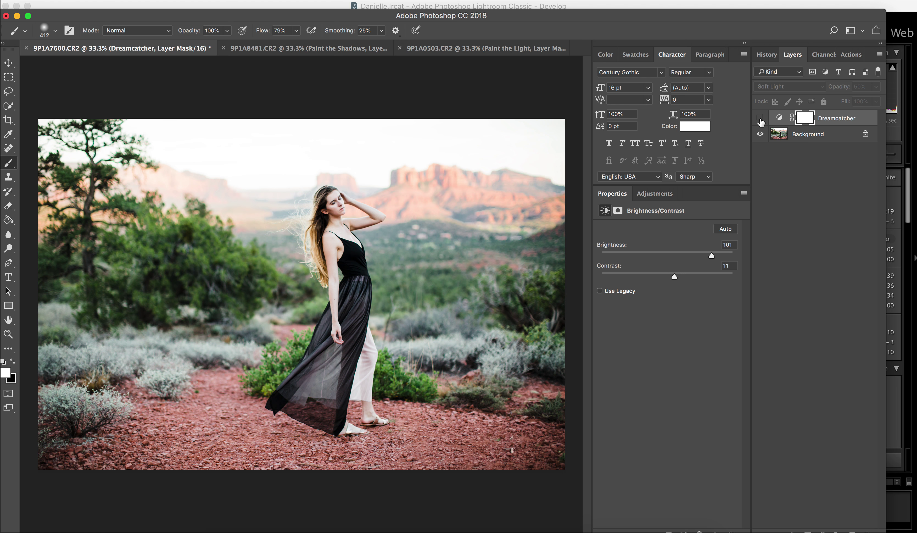
{"action": "left_click", "coordinate": [760, 119]}
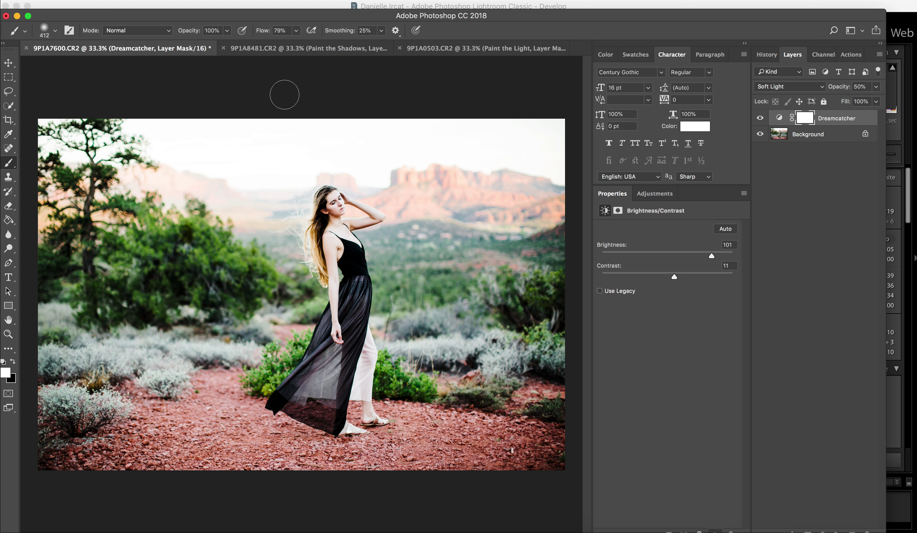
- Save the edited desert portrait, look at the other open photos, and switch to Lightroom Classic
{"action": "left_click", "coordinate": [105, 0]}
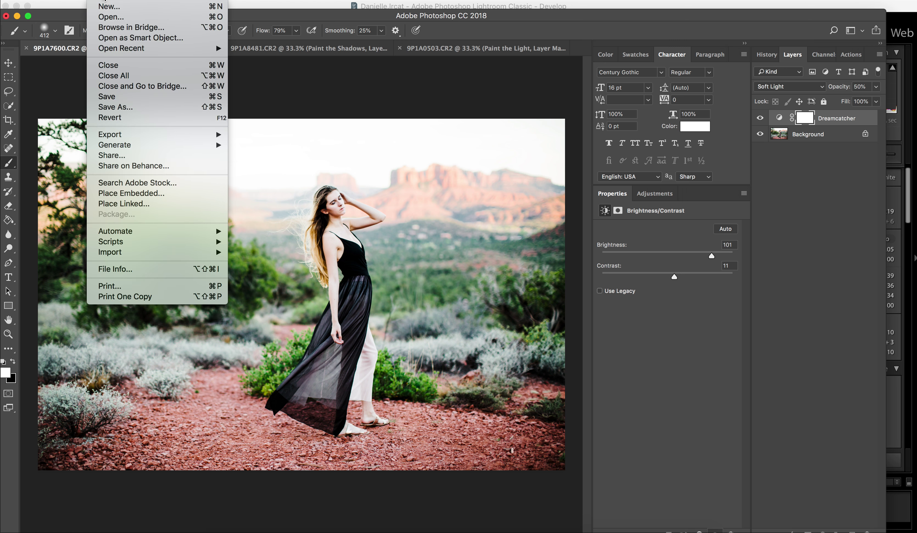
{"action": "left_click", "coordinate": [134, 100]}
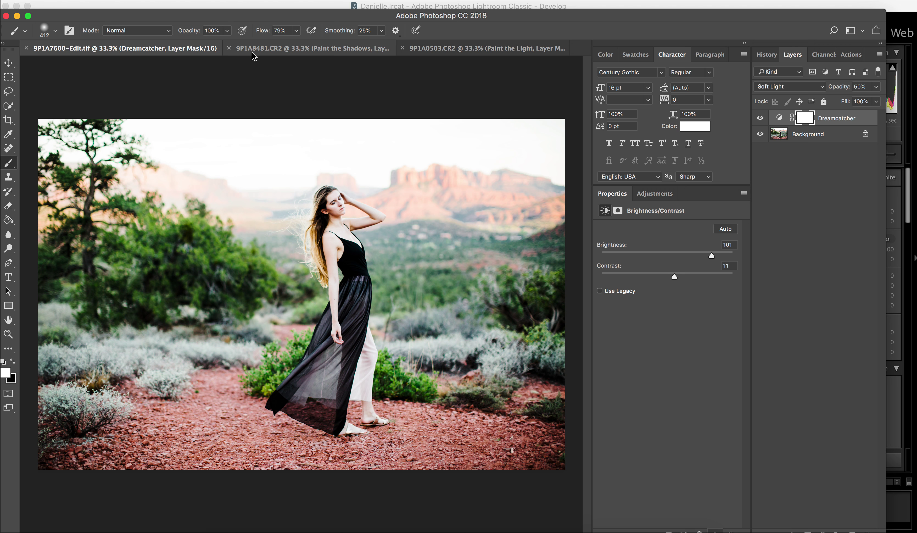
{"action": "left_click", "coordinate": [278, 50]}
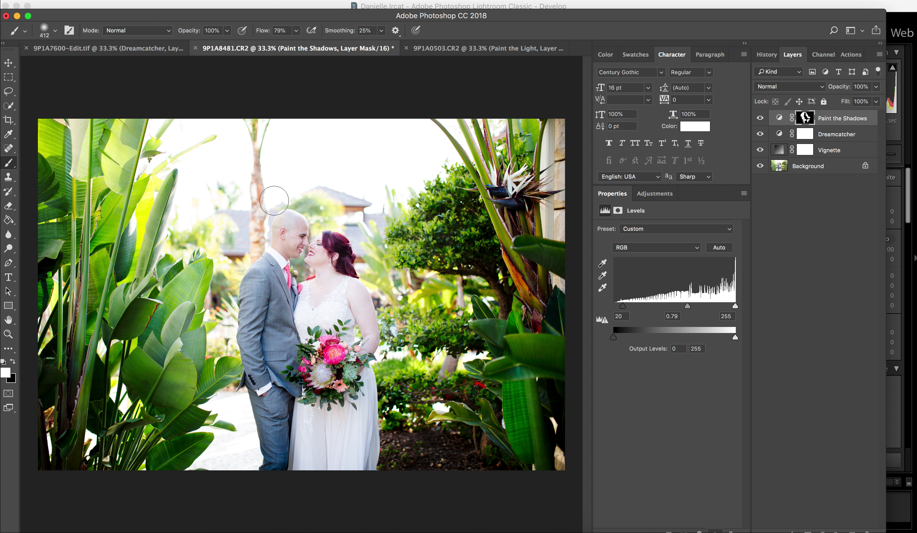
{"action": "key", "text": "ctrl+Tab"}
{"action": "mouse_move", "coordinate": [277, 529]}
{"action": "left_click", "coordinate": [516, 527]}
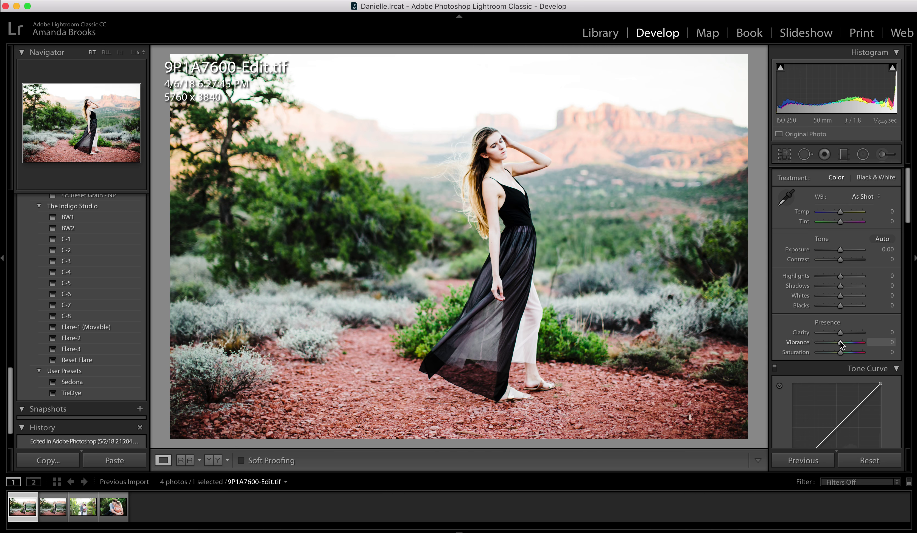
- Reset the Develop settings of the original 9P1A7600.CR2 and compare it with the edited version 9P1A7600-Edit.tif
{"action": "key", "text": "Right"}
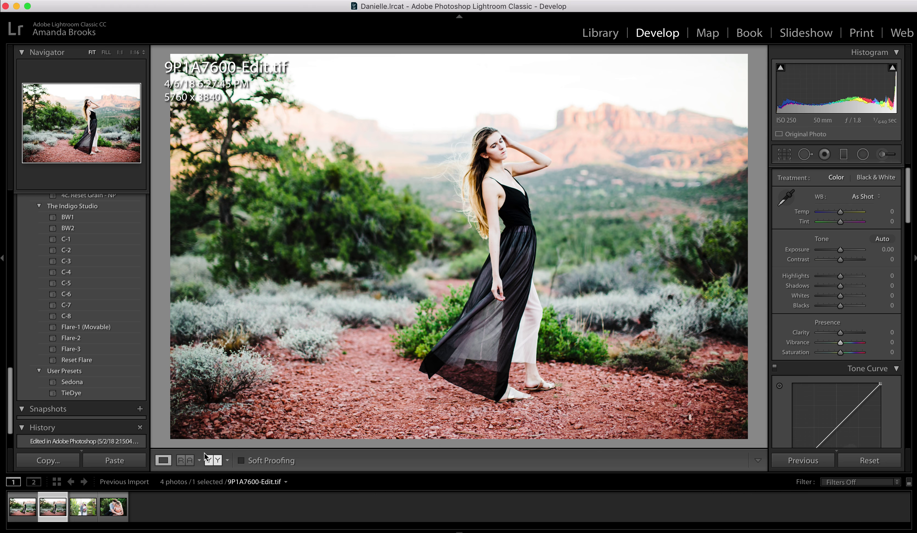
{"action": "left_click", "coordinate": [877, 462]}
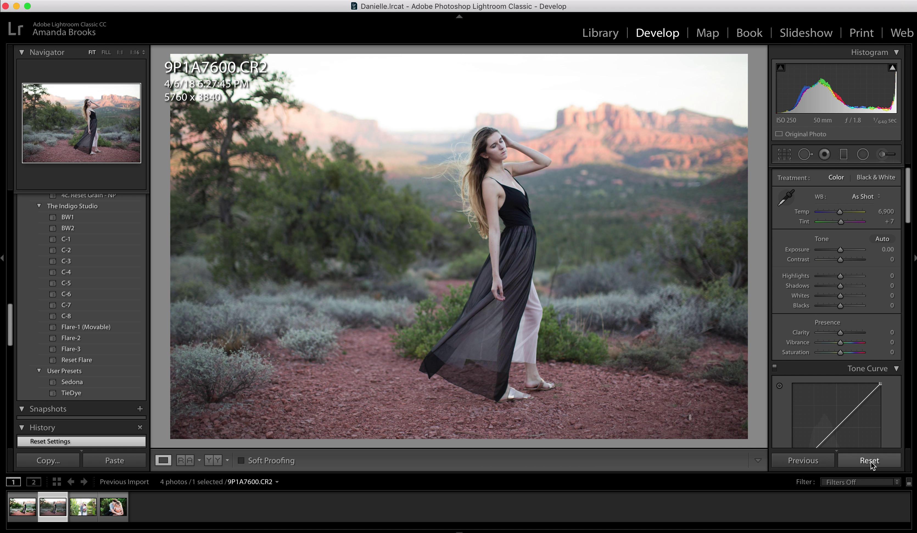
{"action": "key", "text": "Left"}
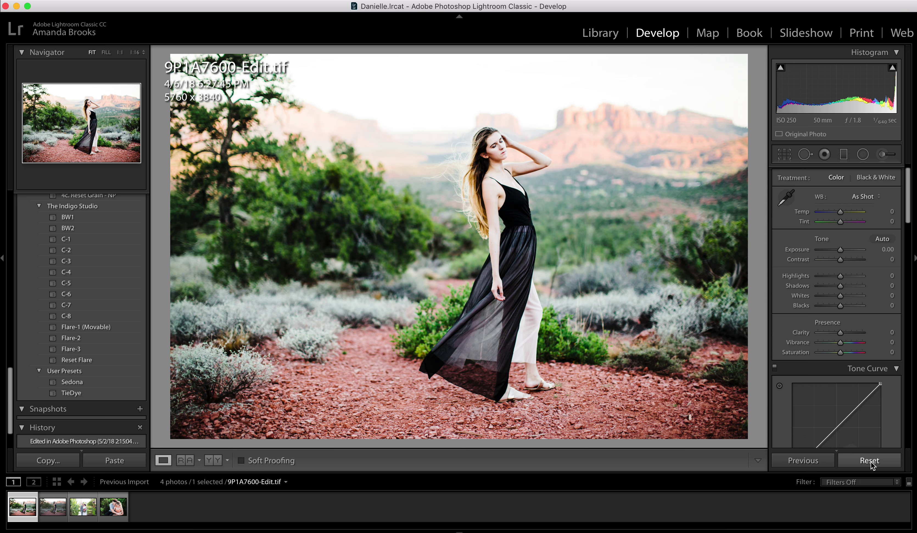
{"action": "left_click", "coordinate": [871, 461]}
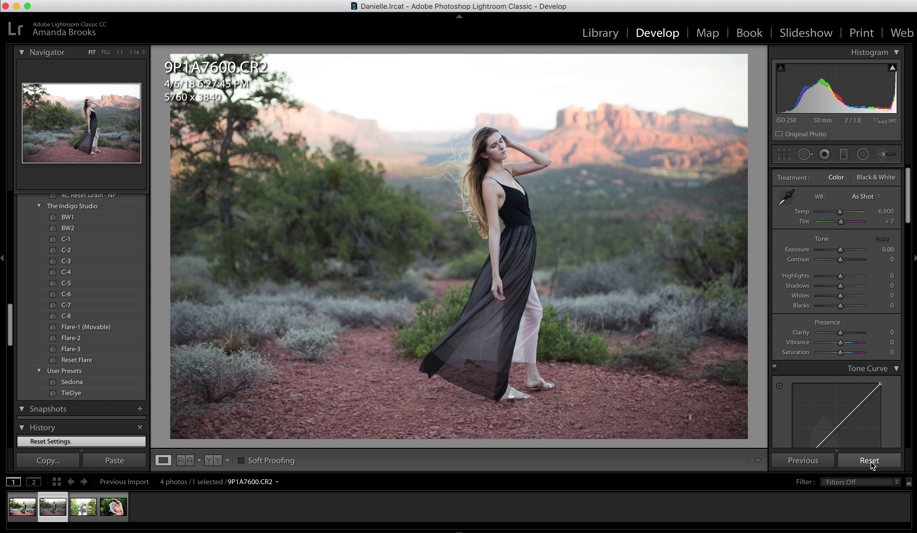